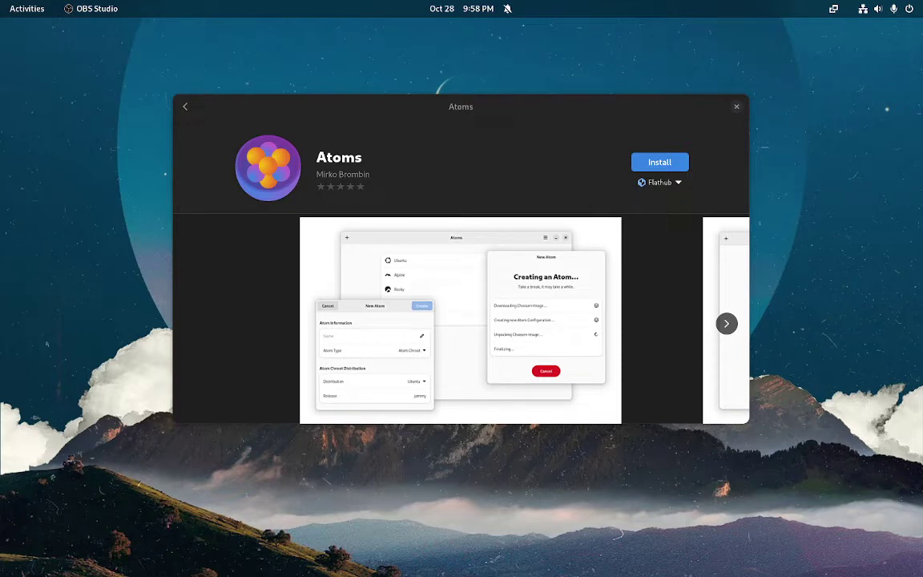
# Search the software catalog for "atom" and open the details page of Atoms
pyautogui.click(185, 108)
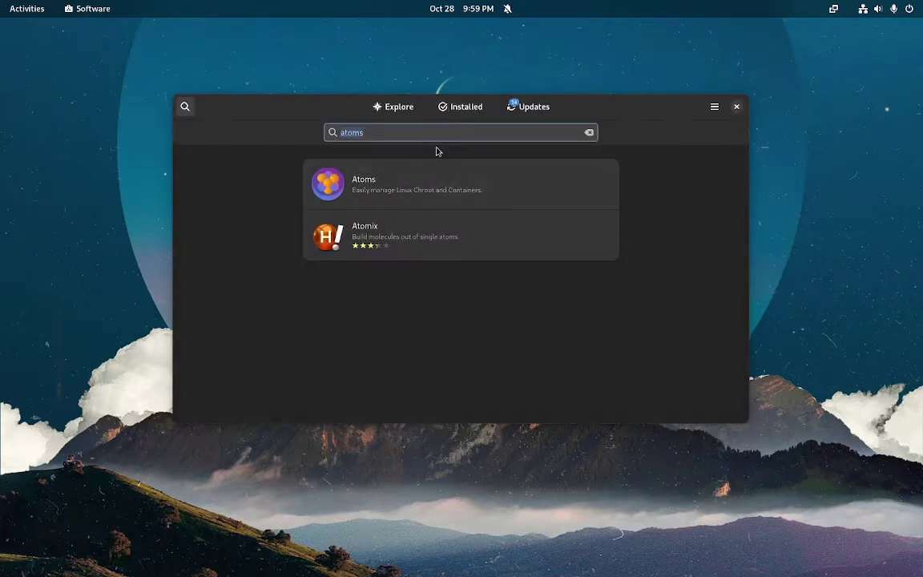
pyautogui.press('BackSpace')
pyautogui.write('atom')
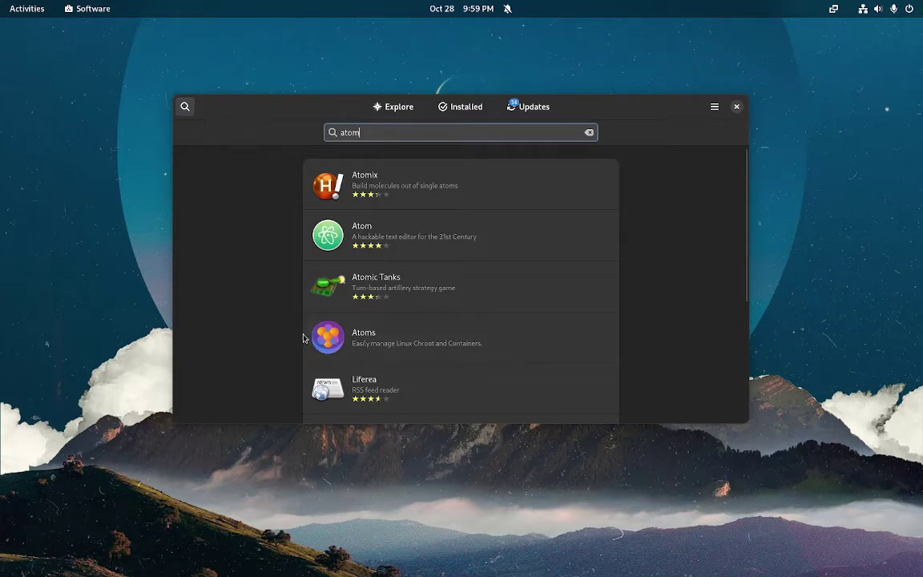
pyautogui.click(386, 337)
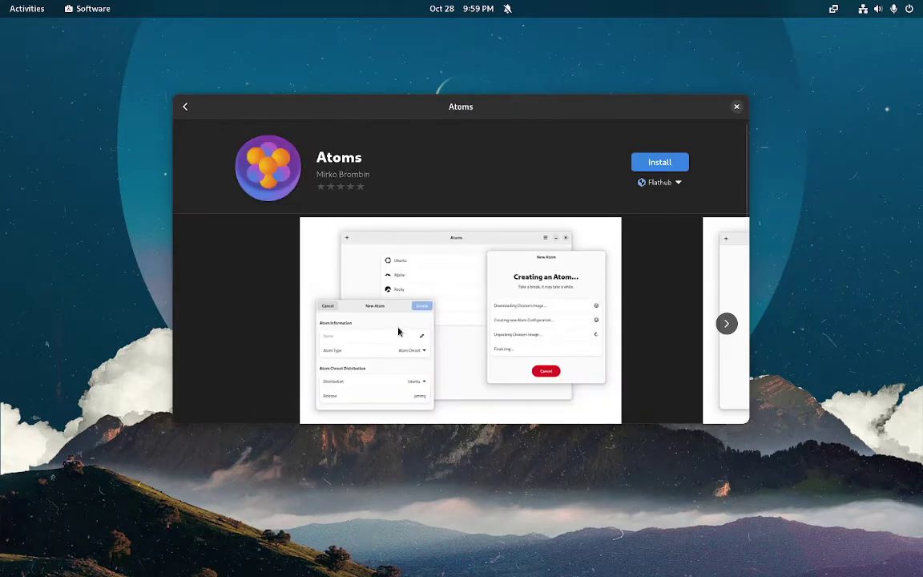
# Examine the Atoms details page in a maximized window, including its description, release notes and preview screenshots
pyautogui.scroll(-5, 350, 202)
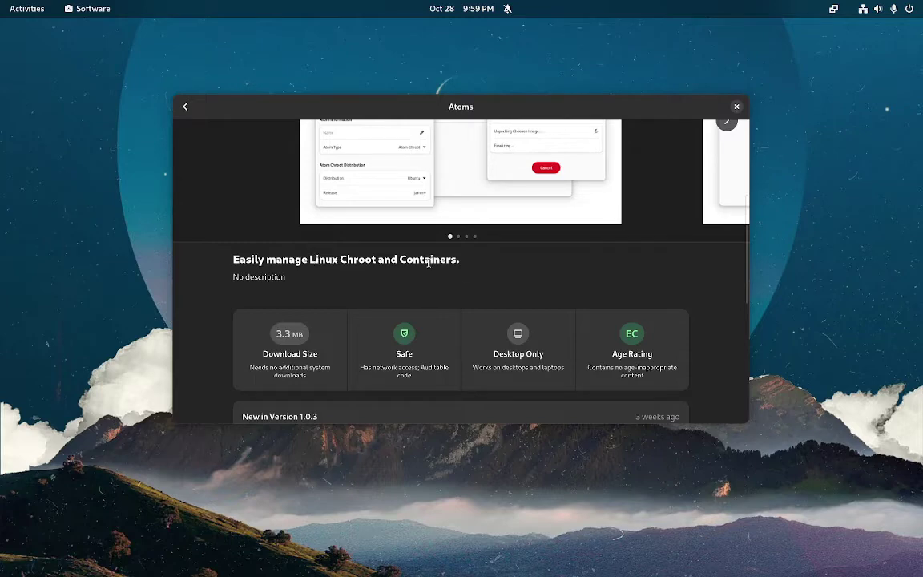
pyautogui.scroll(-3, 280, 281)
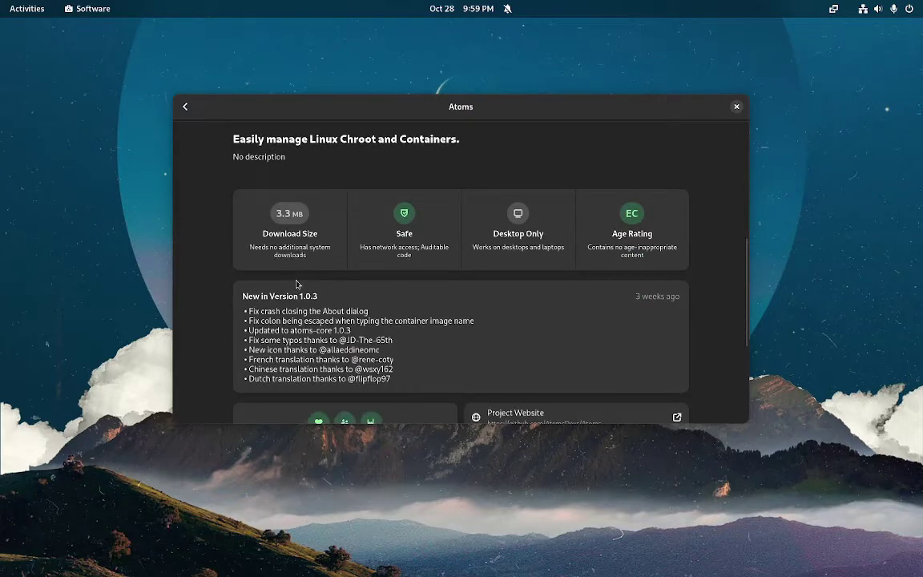
pyautogui.scroll(3, 288, 285)
pyautogui.click(10, 8)
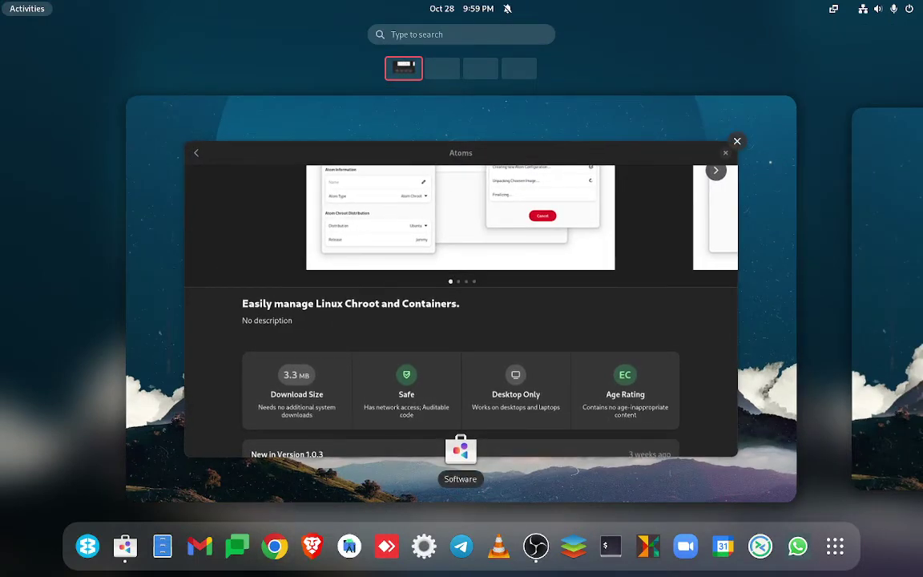
pyautogui.click(616, 250)
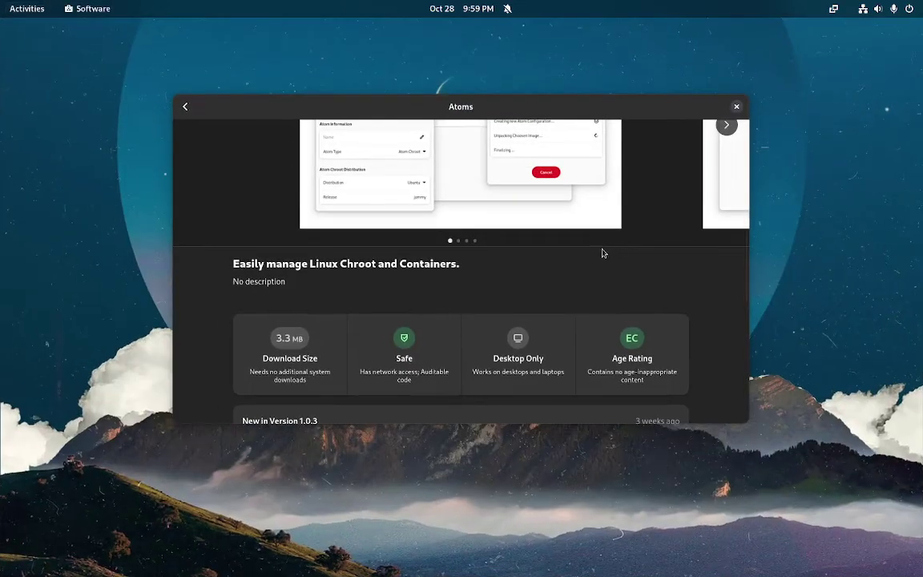
pyautogui.scroll(4, 601, 253)
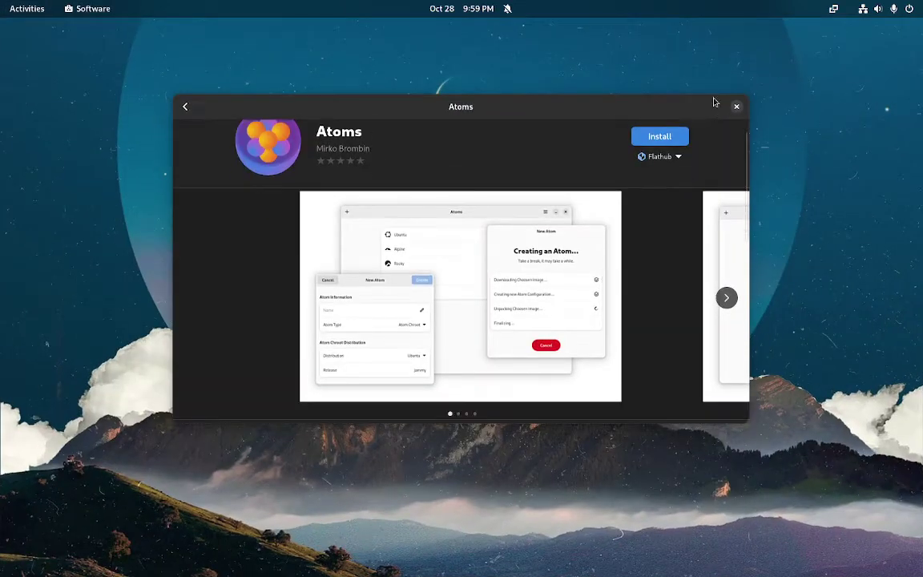
pyautogui.doubleClick(662, 104)
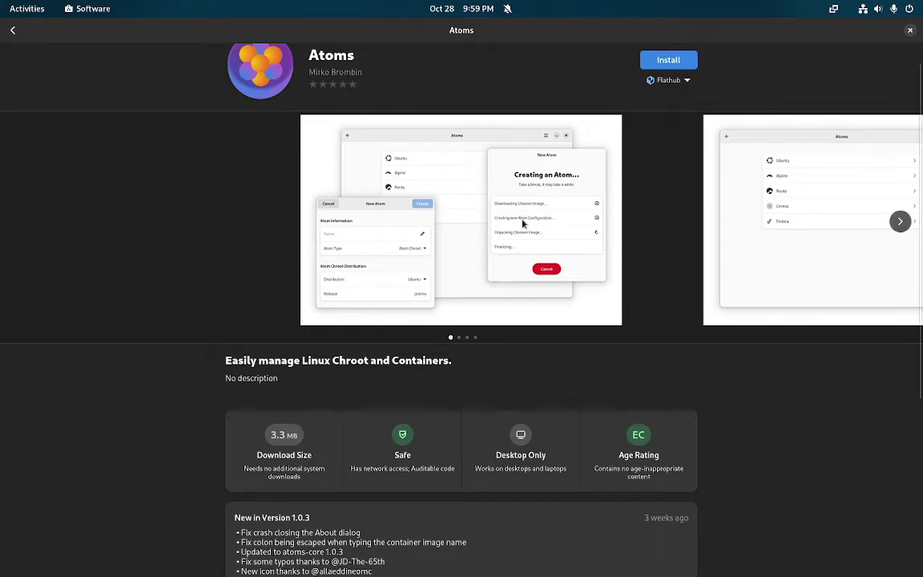
pyautogui.click(901, 222)
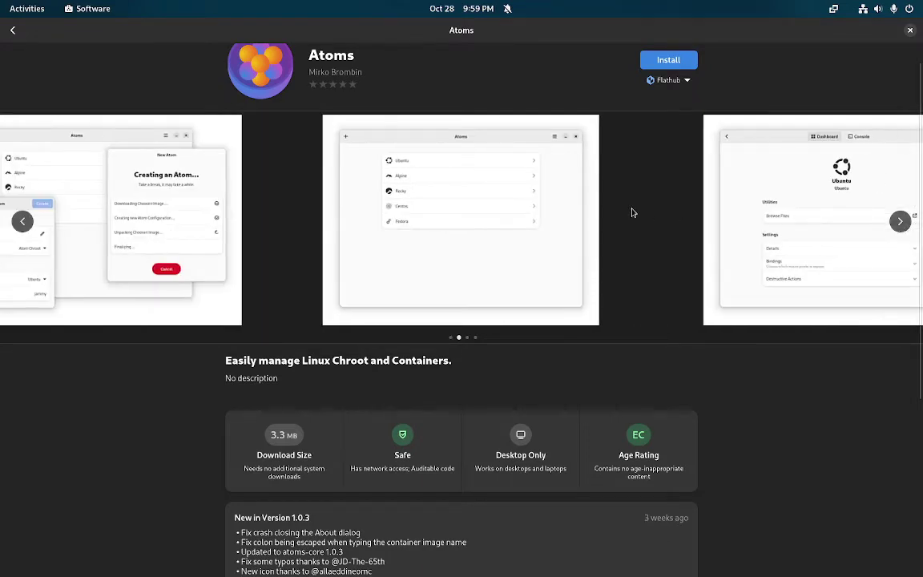
pyautogui.click(893, 222)
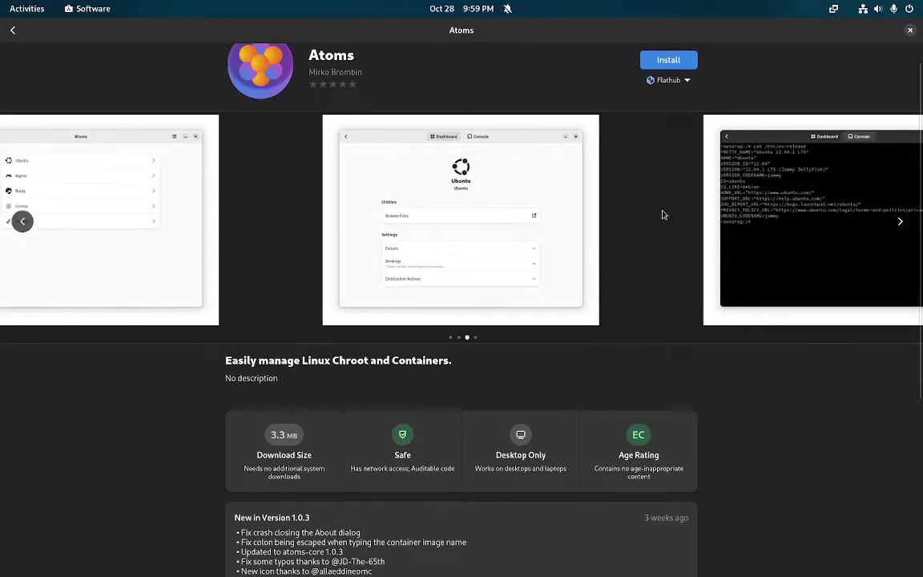
pyautogui.click(12, 32)
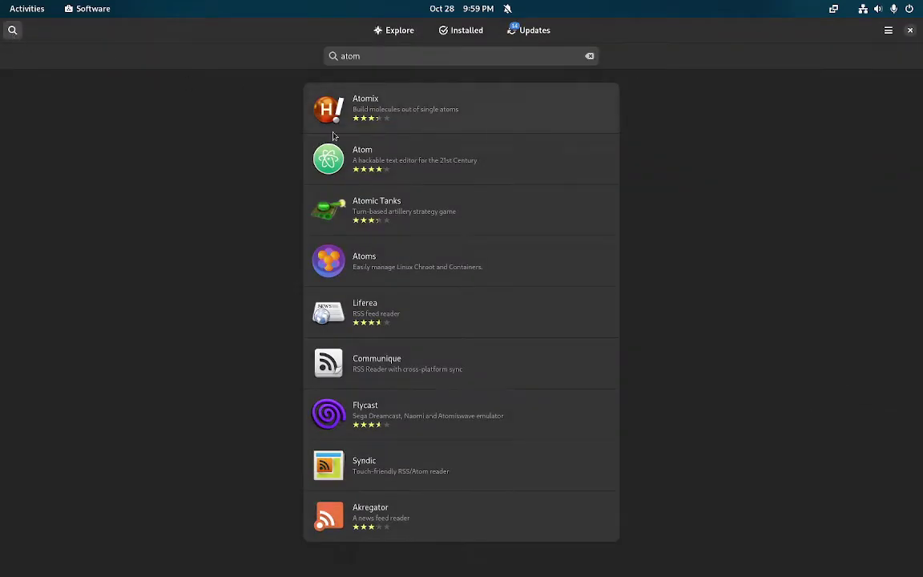
pyautogui.click(362, 253)
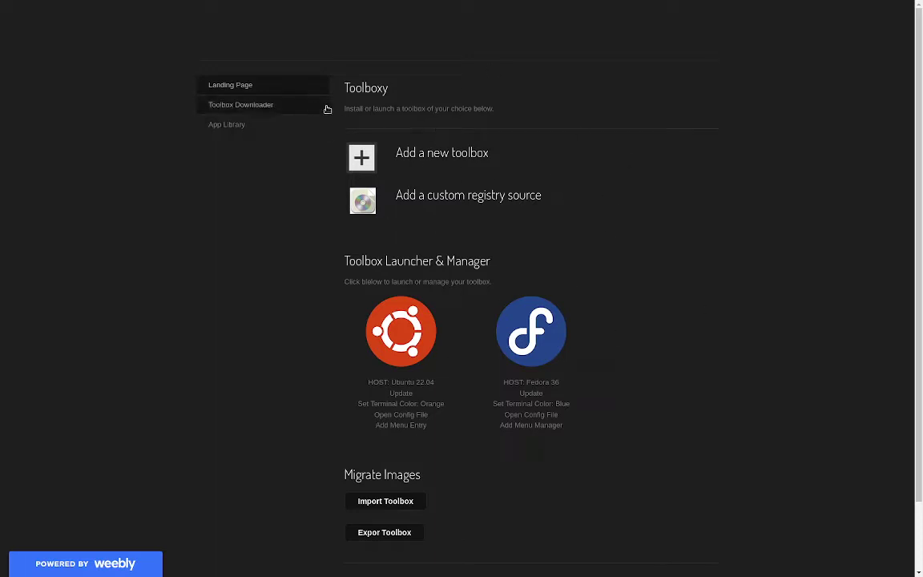
# In the web browser, review the Toolboxy landing page's launcher and migration sections, plus its Toolbox Downloader and App Library pages
pyautogui.moveTo(351, 88); pyautogui.dragTo(629, 201)
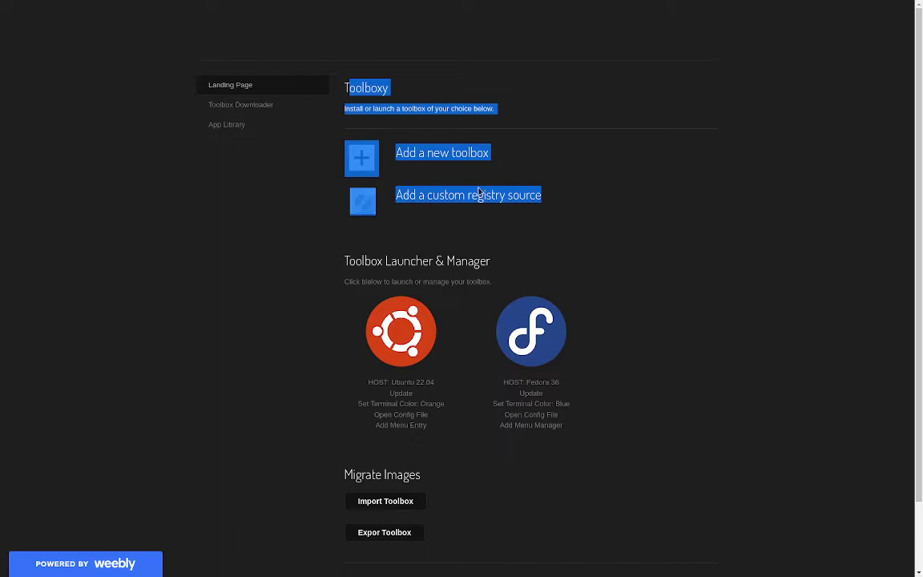
pyautogui.moveTo(345, 262); pyautogui.dragTo(505, 273)
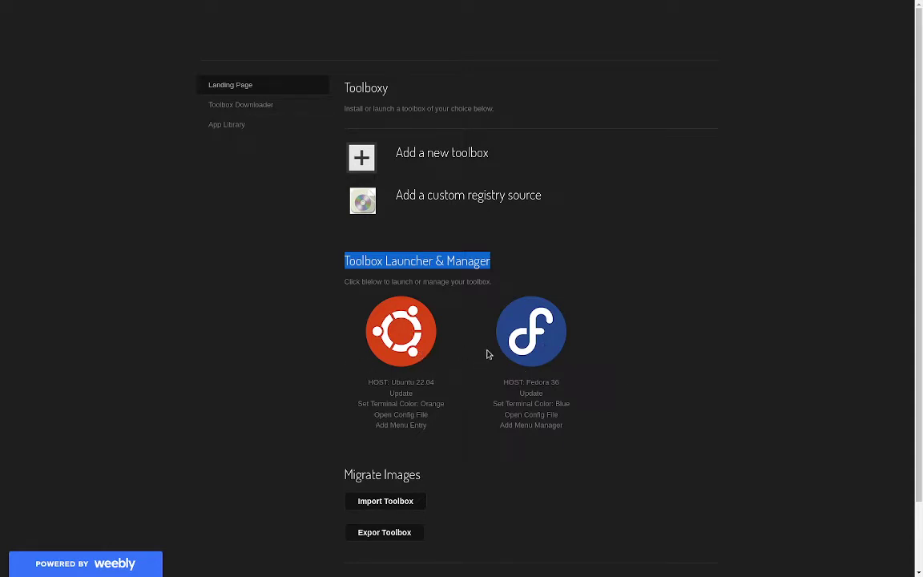
pyautogui.moveTo(401, 383); pyautogui.dragTo(451, 427)
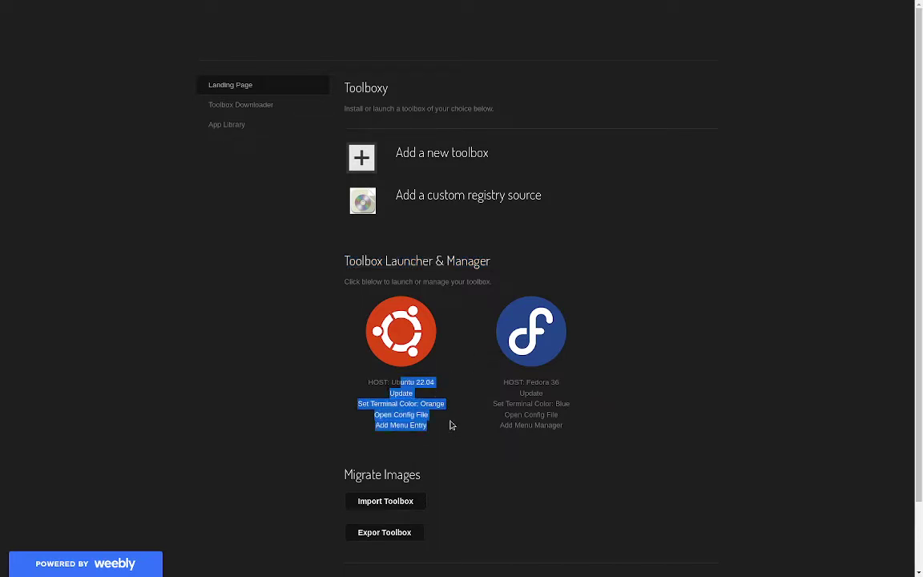
pyautogui.moveTo(416, 383); pyautogui.dragTo(451, 391)
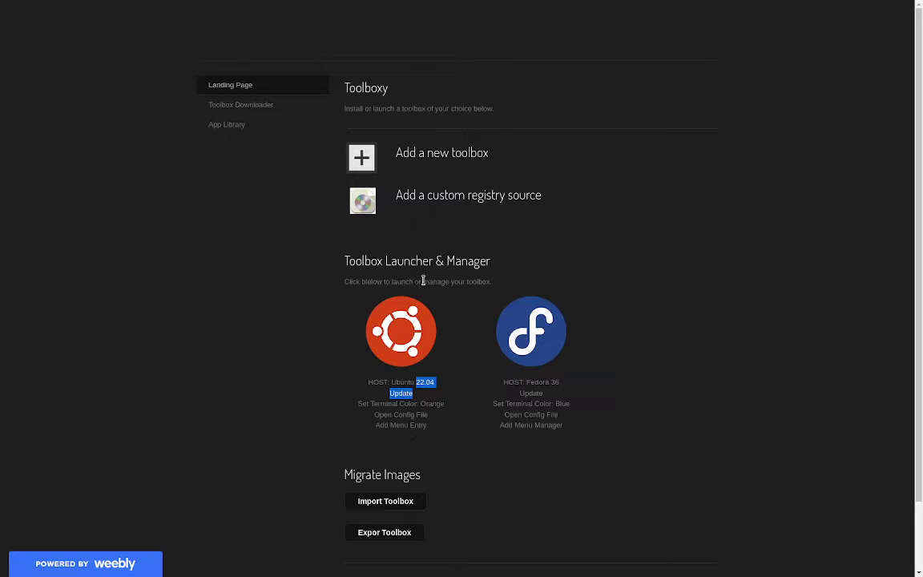
pyautogui.scroll(-2, 419, 308)
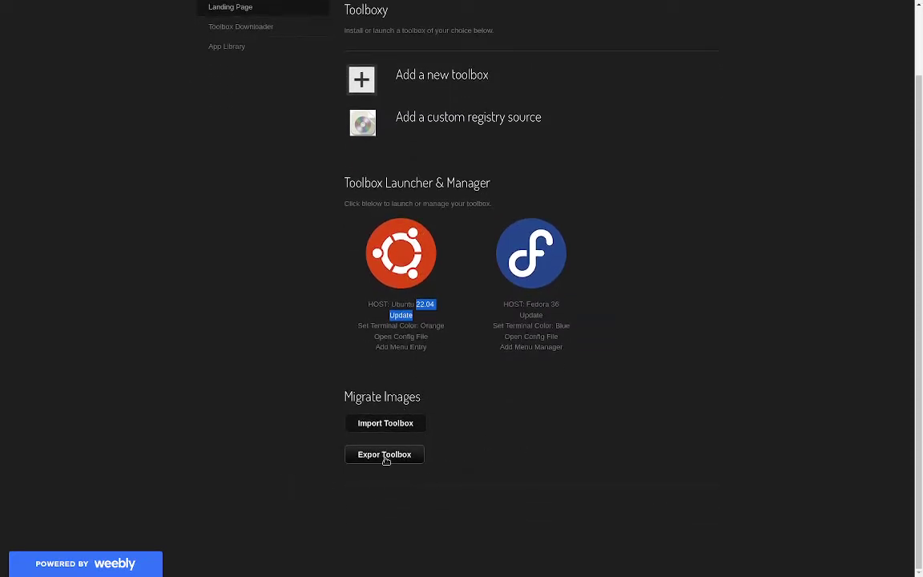
pyautogui.scroll(2, 337, 292)
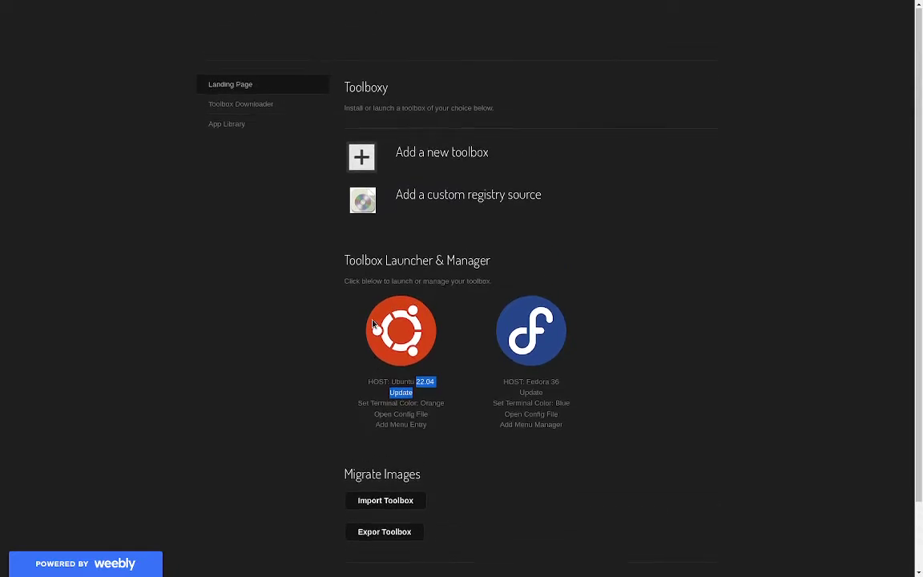
pyautogui.click(223, 106)
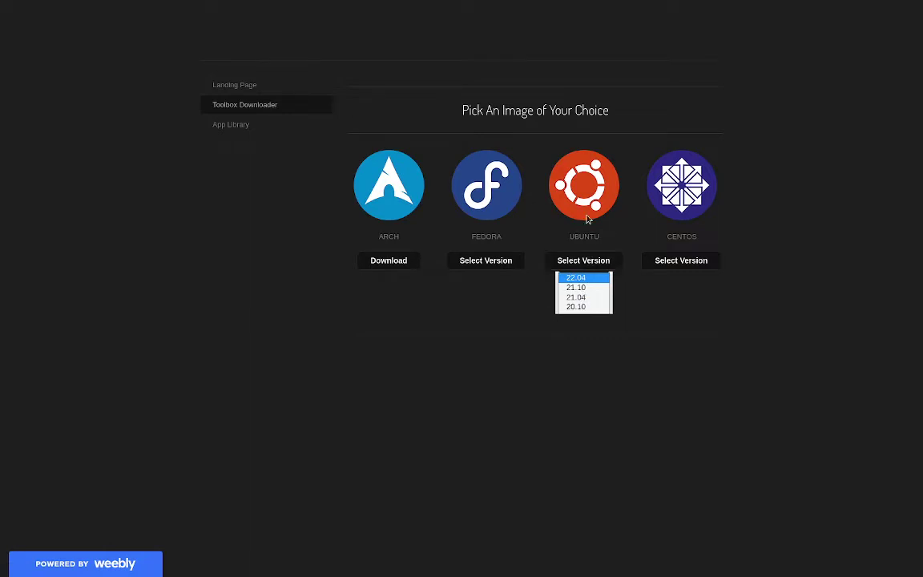
pyautogui.click(264, 126)
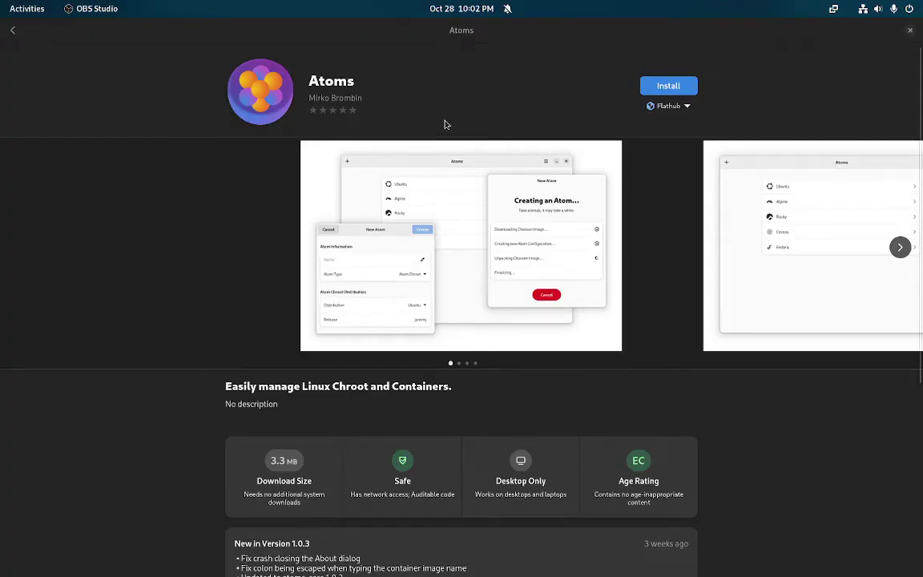
# Back in the Software app, install Atoms from Flathub and launch it in a maximized window
pyautogui.click(668, 86)
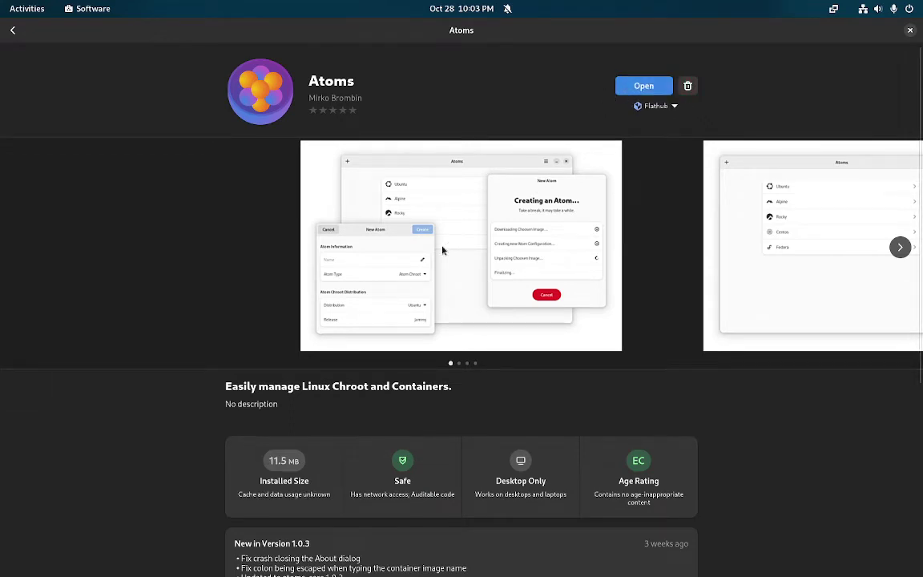
pyautogui.press('Return')
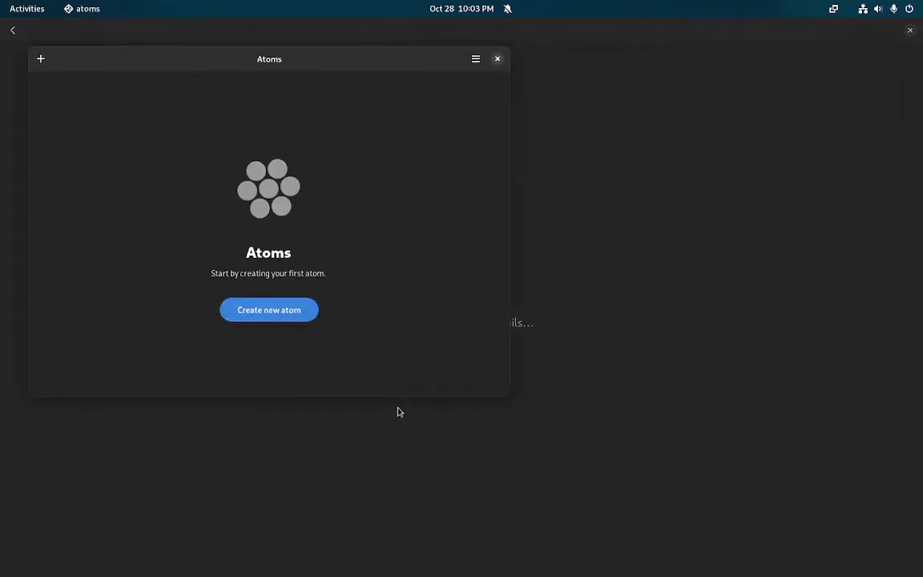
pyautogui.doubleClick(455, 56)
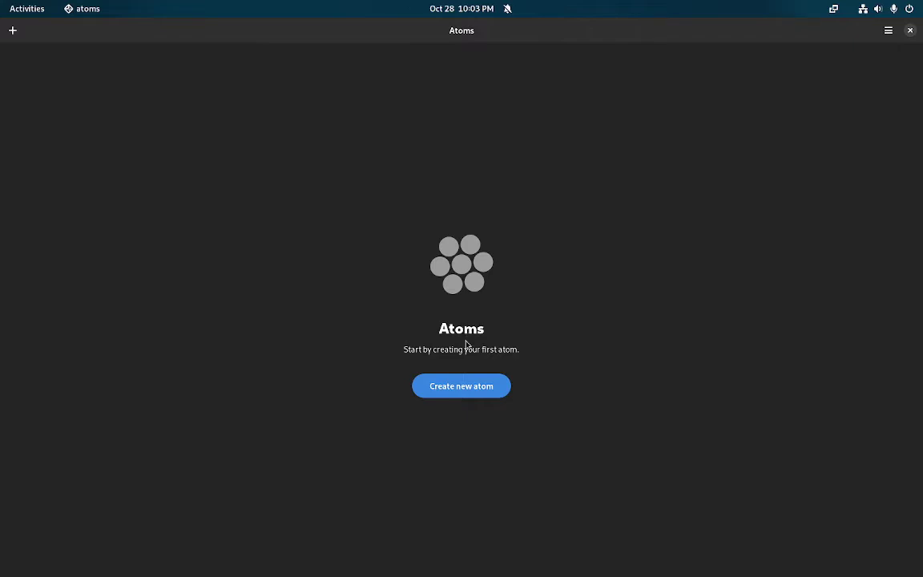
# Set up a new atom named "Fedora 36" with Fedora as its distribution
pyautogui.click(466, 386)
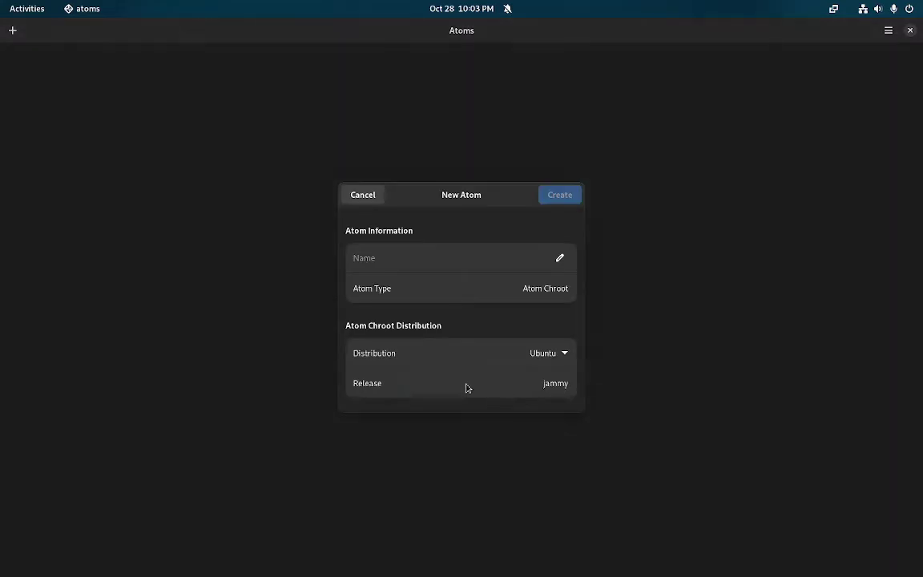
pyautogui.click(532, 252)
pyautogui.write('Fedora 36')
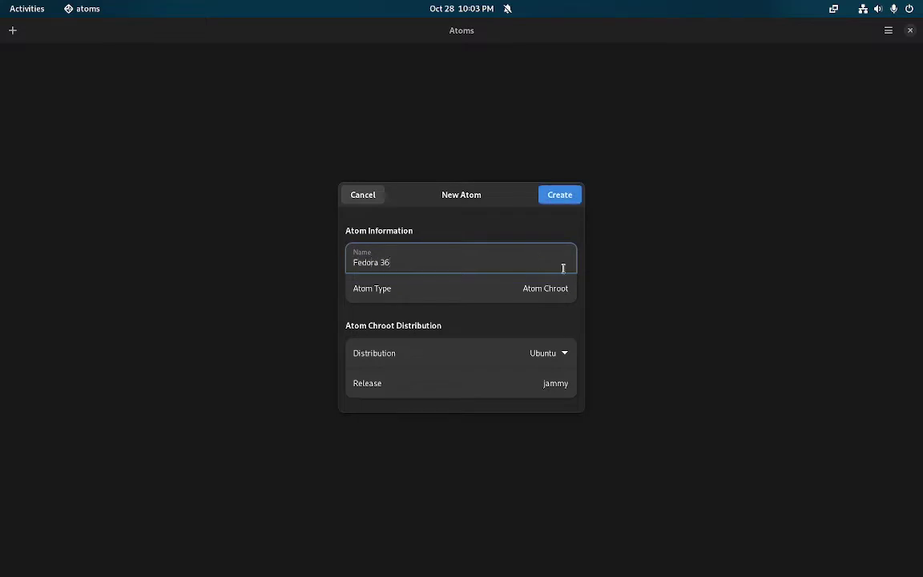
pyautogui.press('Tab')
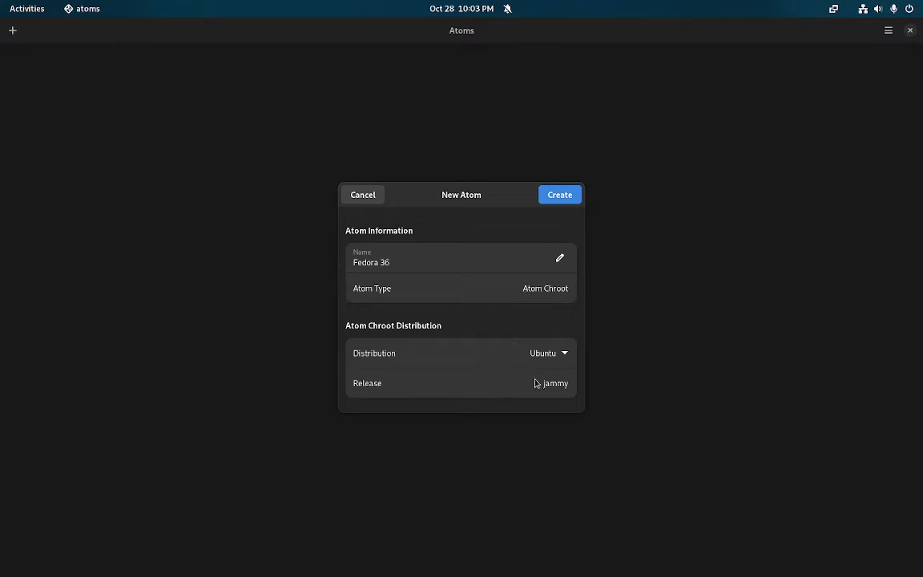
pyautogui.click(529, 352)
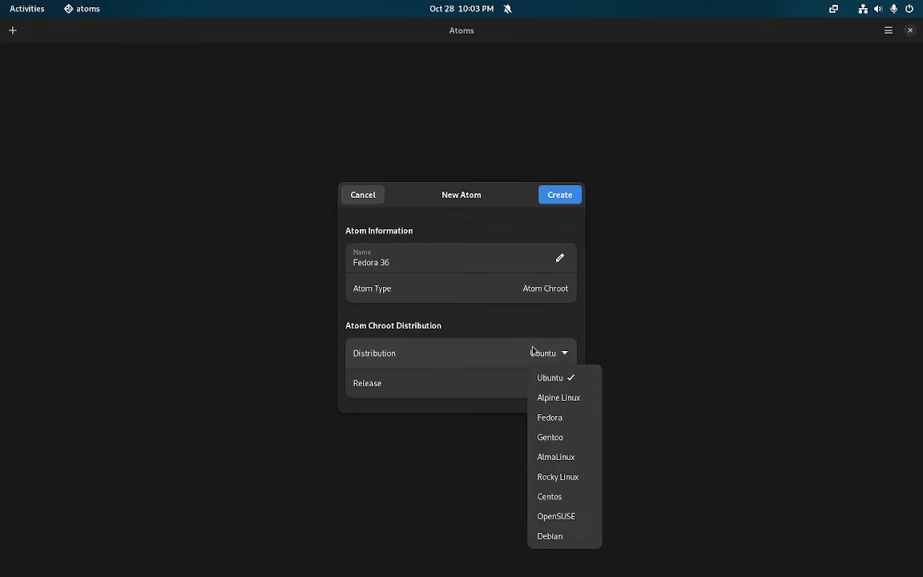
pyautogui.click(552, 420)
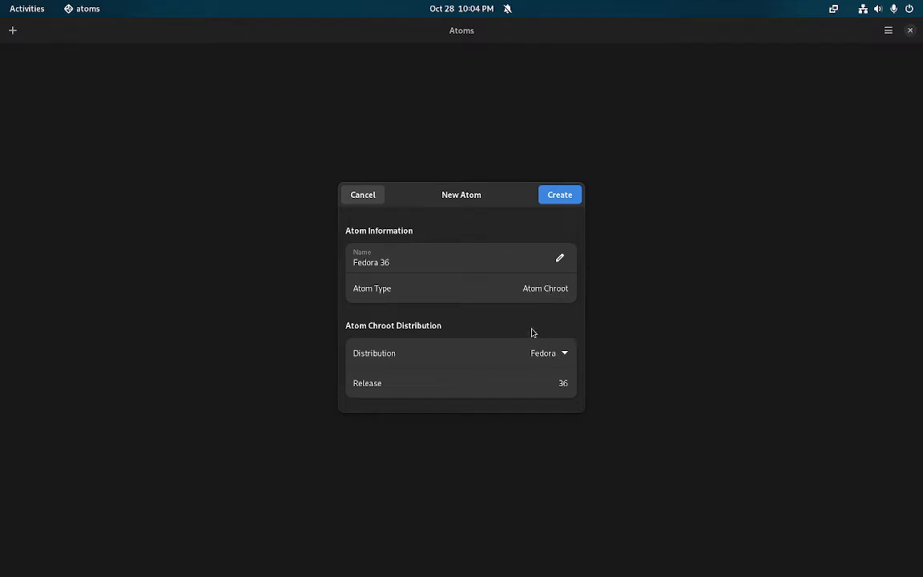
# Review the available distributions, keep Fedora selected, and create the Fedora 36 atom
pyautogui.click(371, 265)
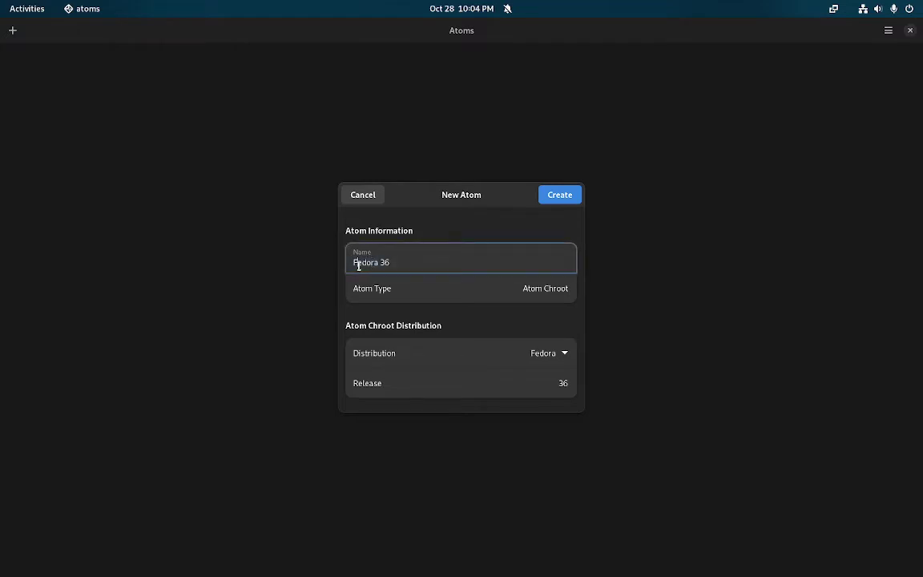
pyautogui.click(565, 352)
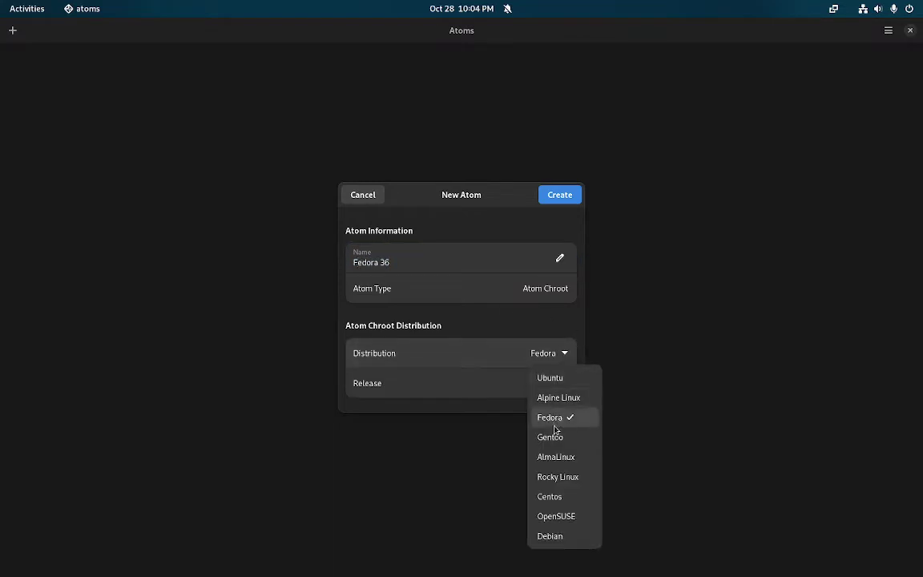
pyautogui.click(585, 234)
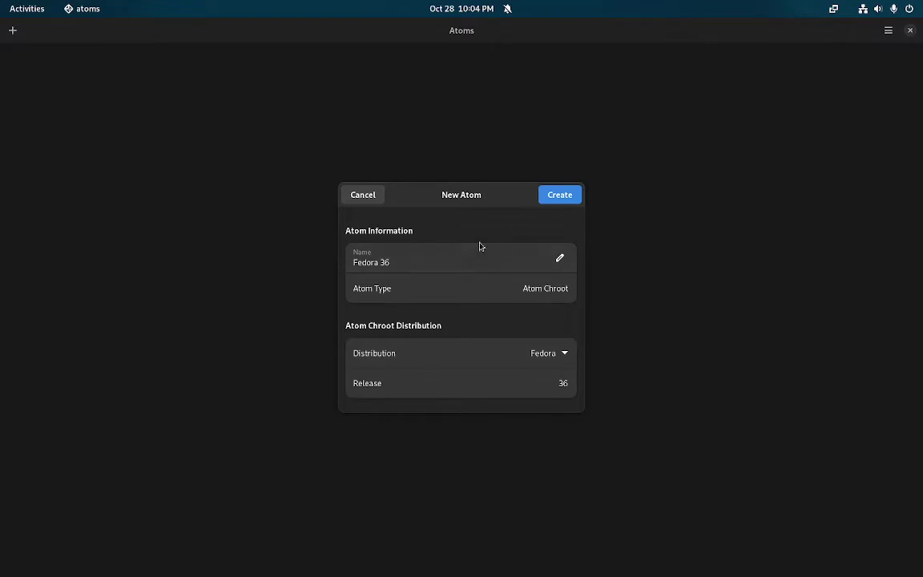
pyautogui.click(561, 353)
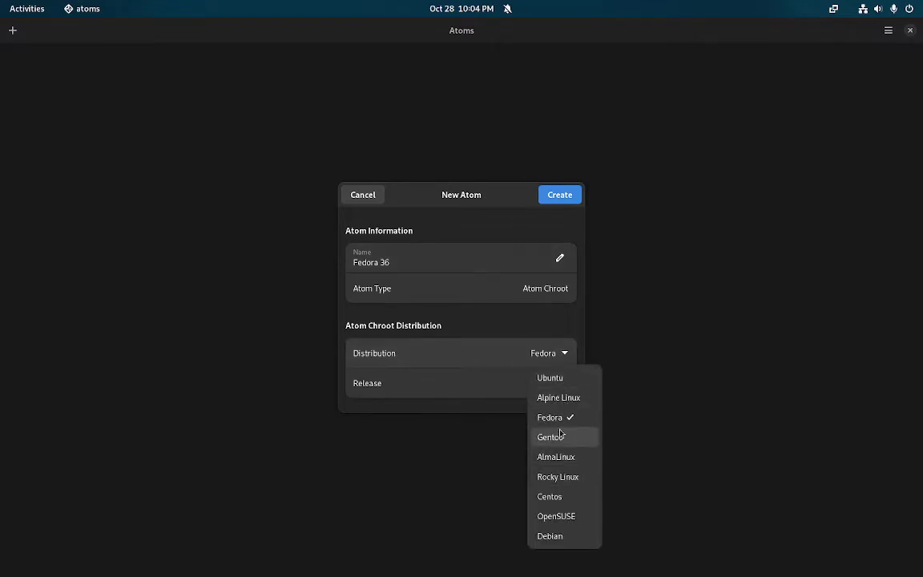
pyautogui.click(550, 301)
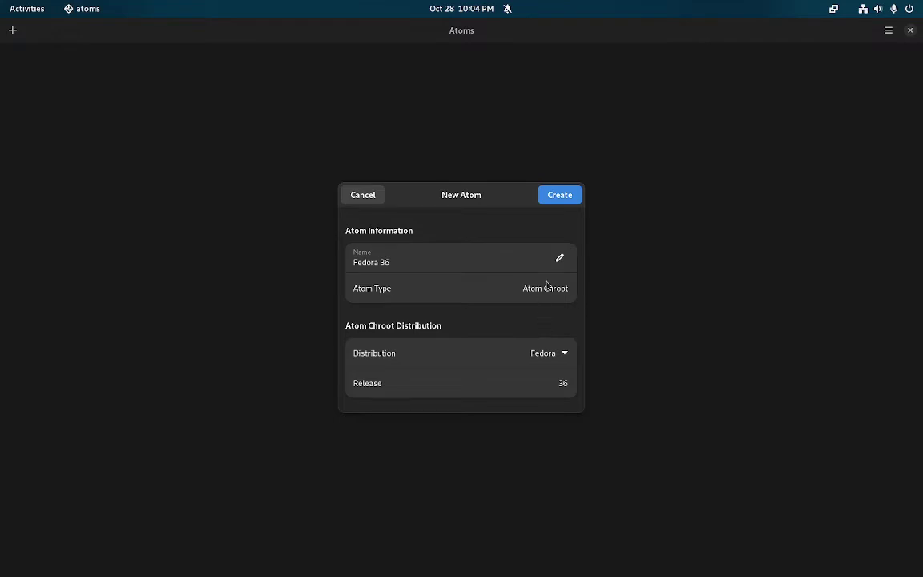
pyautogui.click(558, 201)
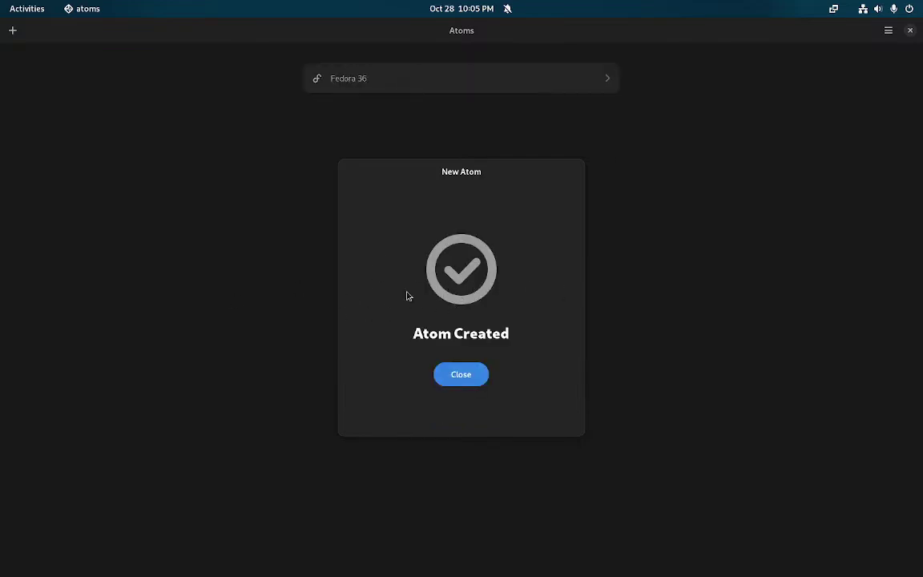
# Dismiss the creation confirmation, open the Fedora 36 atom, and expand its name details and mount bindings
pyautogui.click(459, 377)
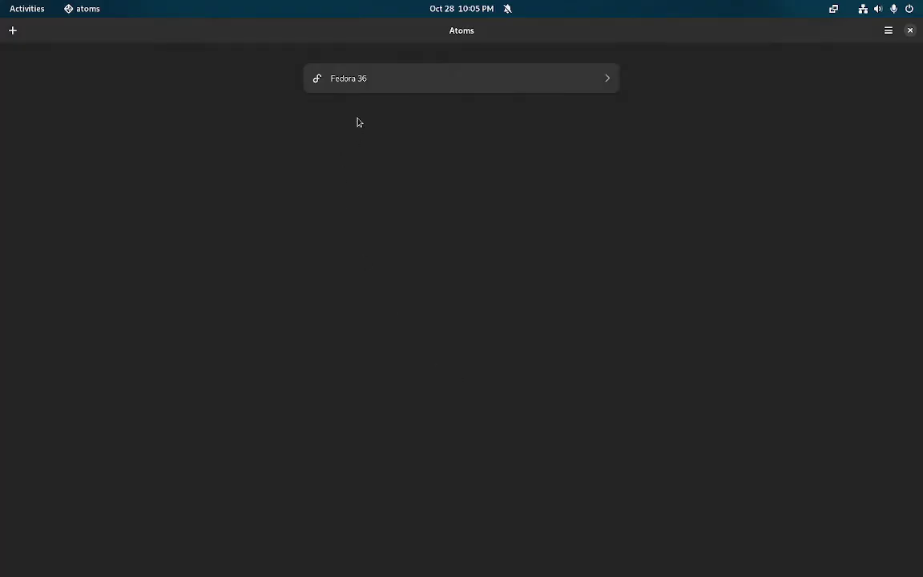
pyautogui.click(594, 81)
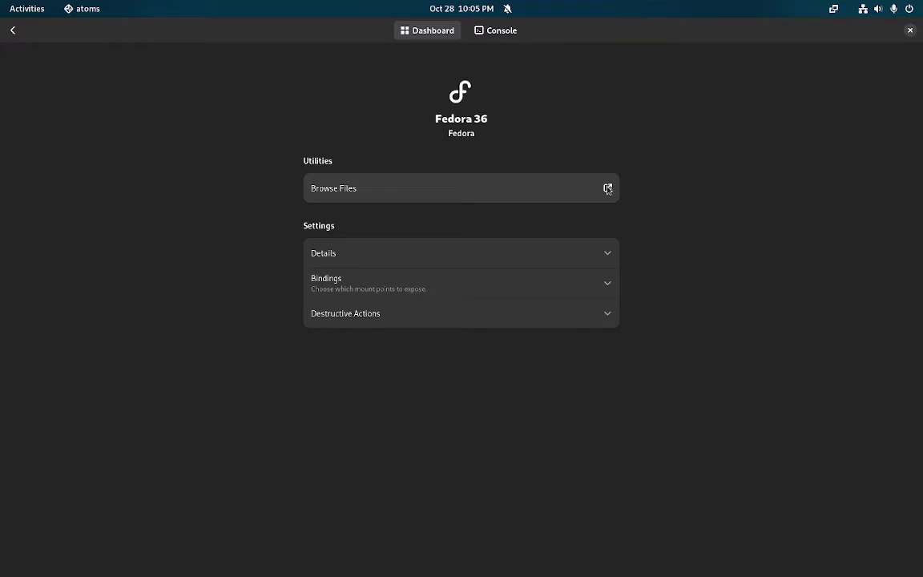
pyautogui.click(607, 252)
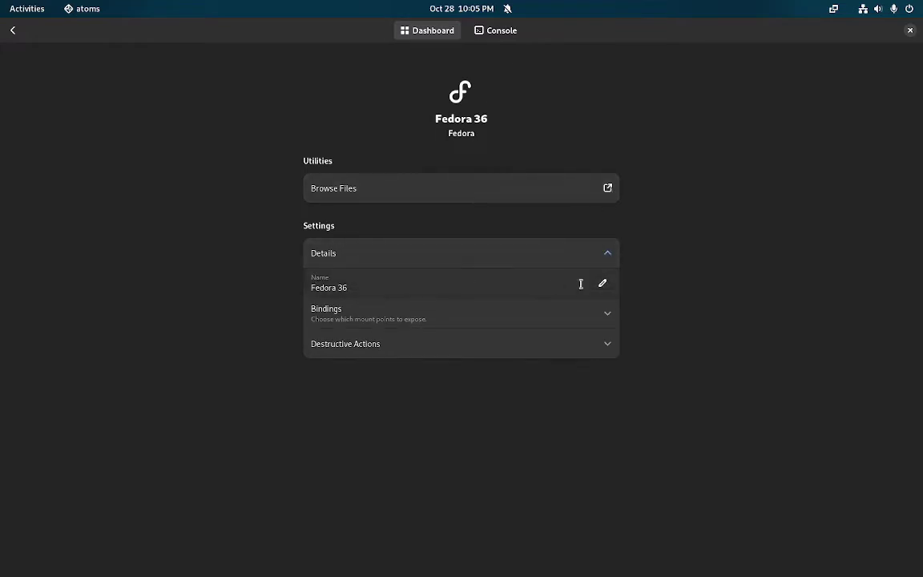
pyautogui.click(602, 283)
pyautogui.click(609, 313)
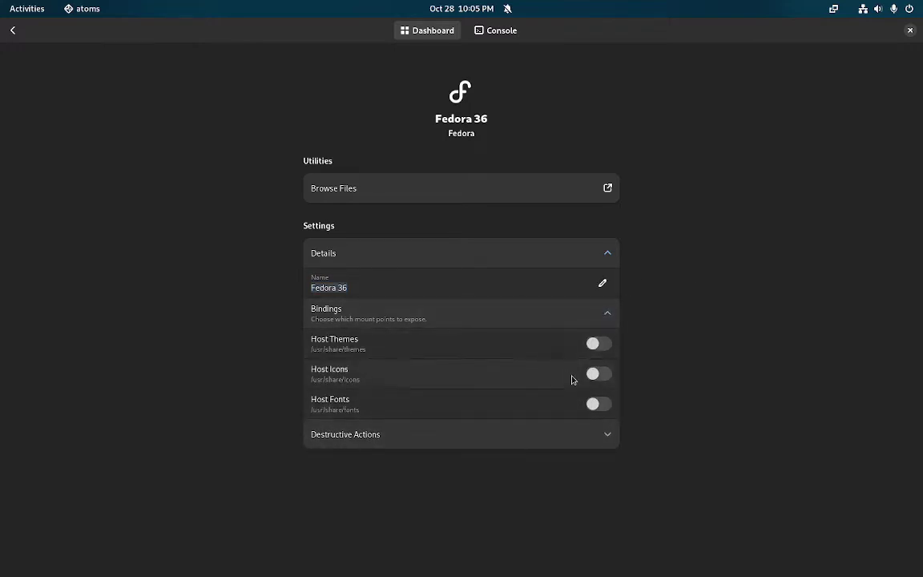
# Try exposing the host themes and host fonts to the Fedora 36 atom, turning both bindings back off
pyautogui.click(601, 346)
pyautogui.click(595, 404)
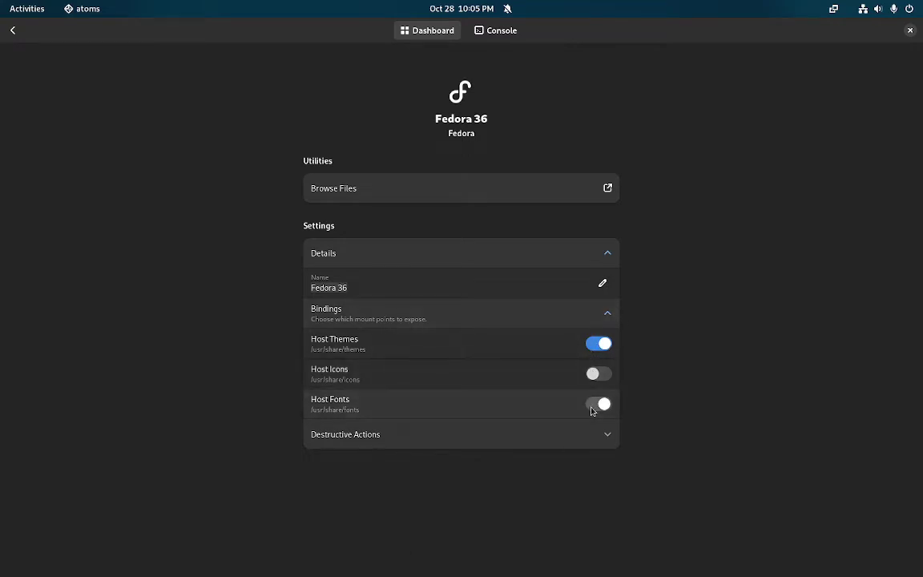
pyautogui.click(598, 346)
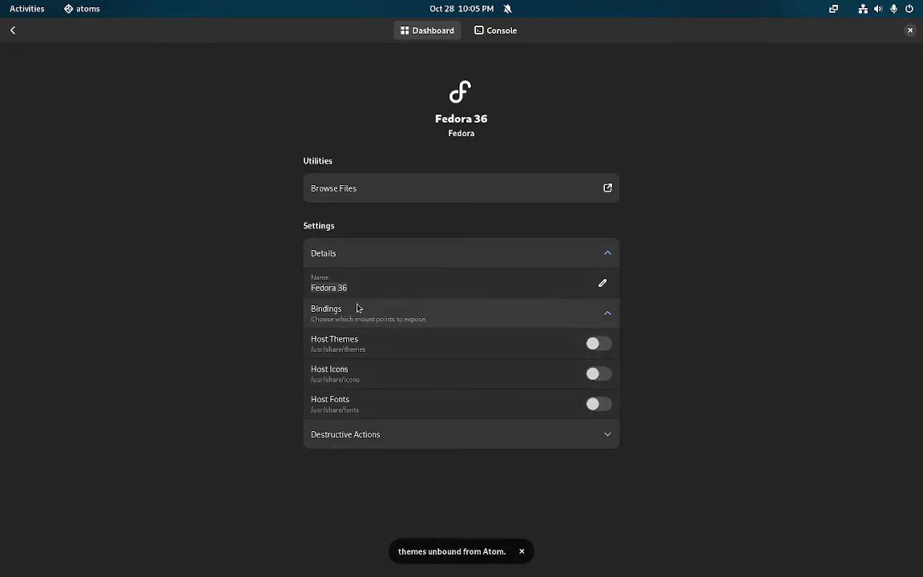
pyautogui.click(599, 405)
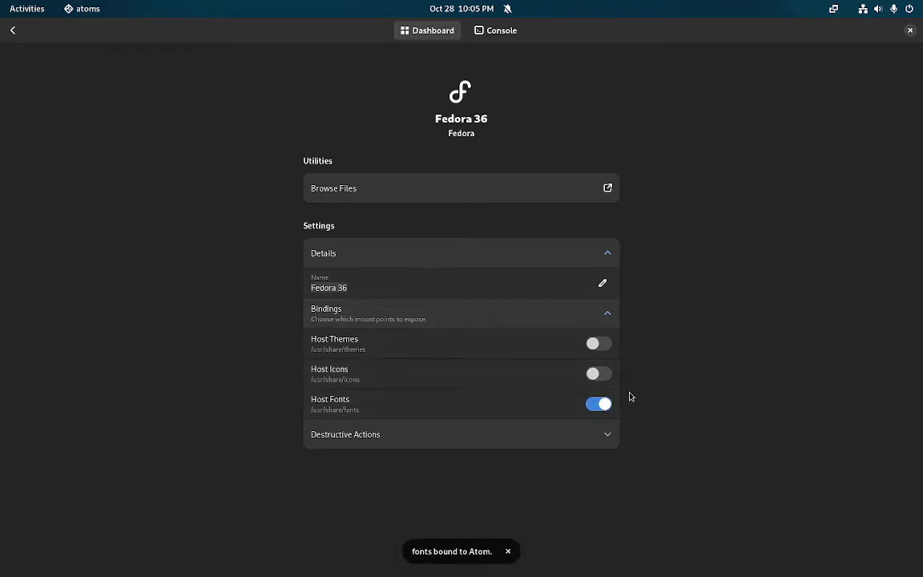
pyautogui.click(591, 411)
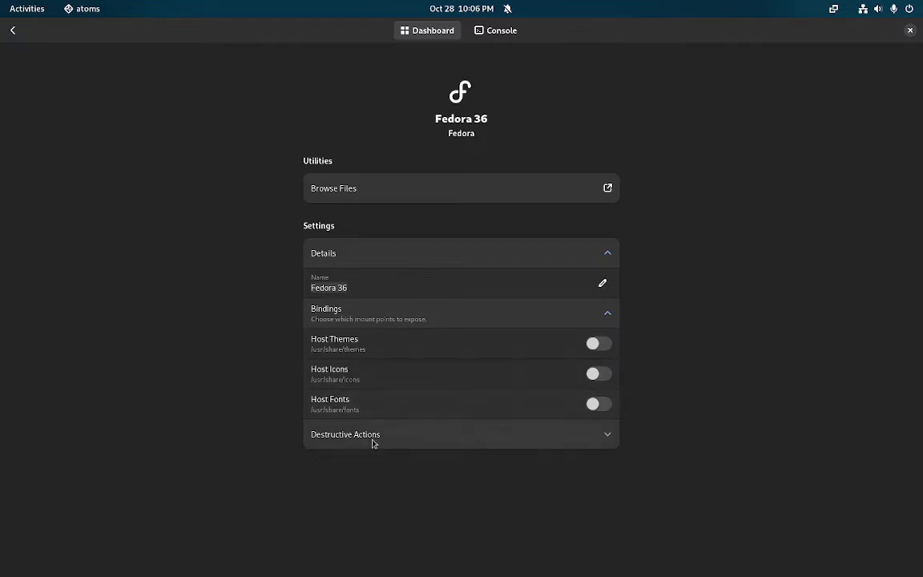
# Check the atom's destructive actions, and browse its files into the chroot's home folder
pyautogui.click(490, 439)
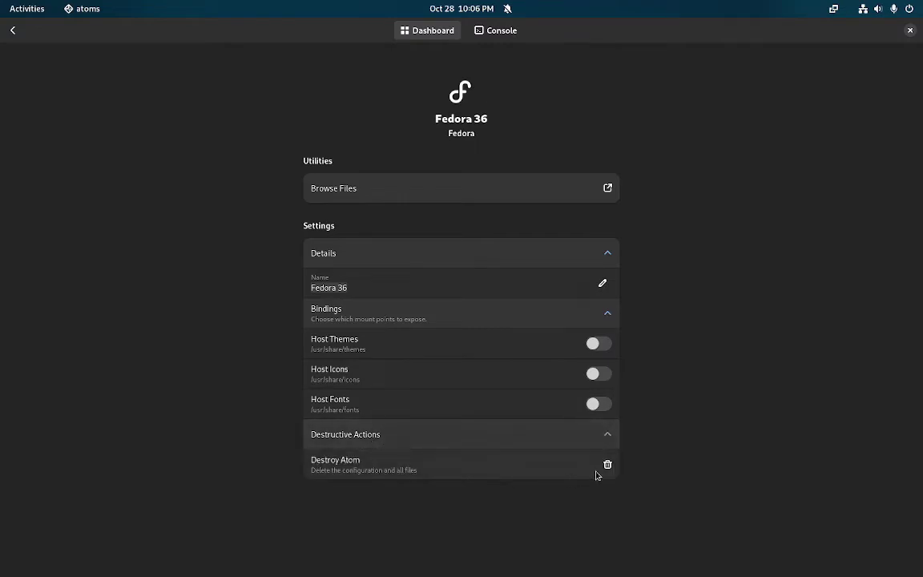
pyautogui.click(567, 439)
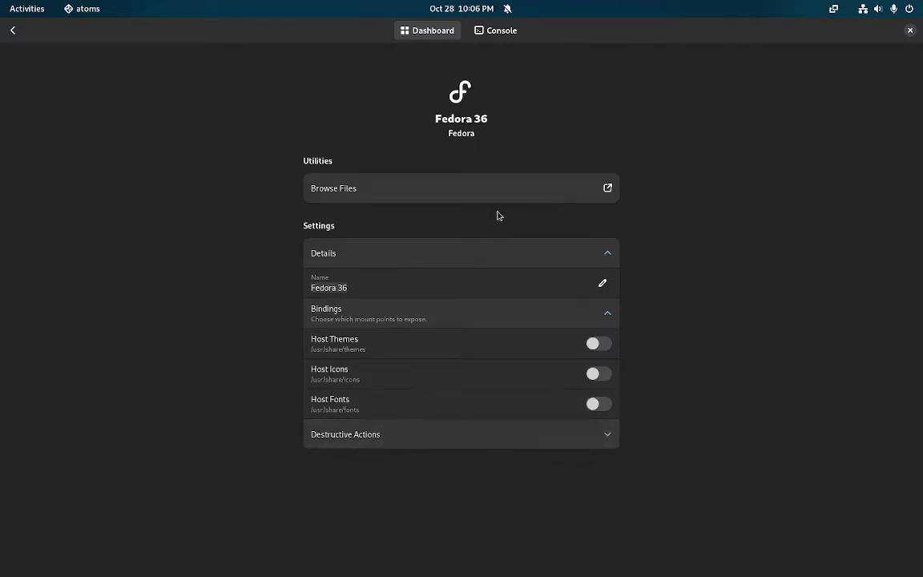
pyautogui.click(602, 188)
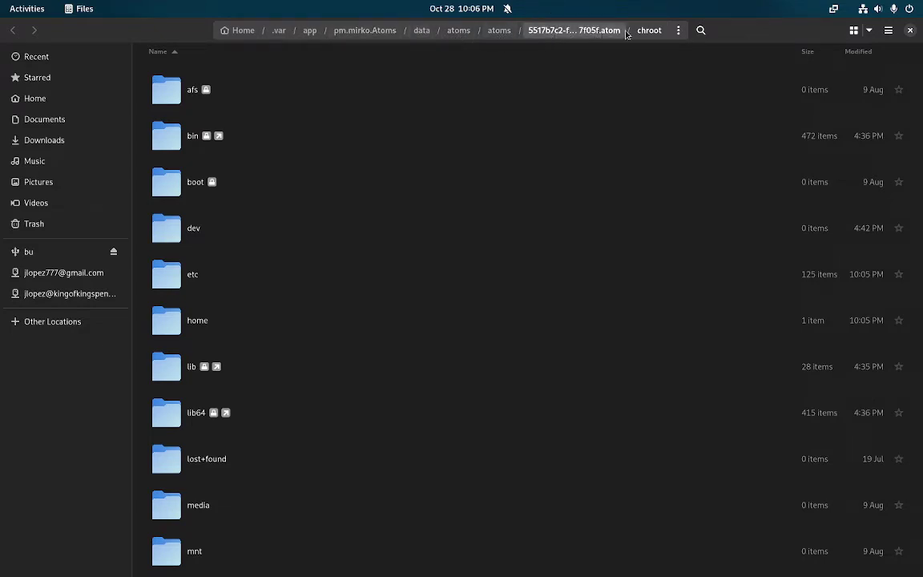
pyautogui.scroll(-3, 449, 257)
pyautogui.scroll(2, 437, 268)
pyautogui.click(355, 280)
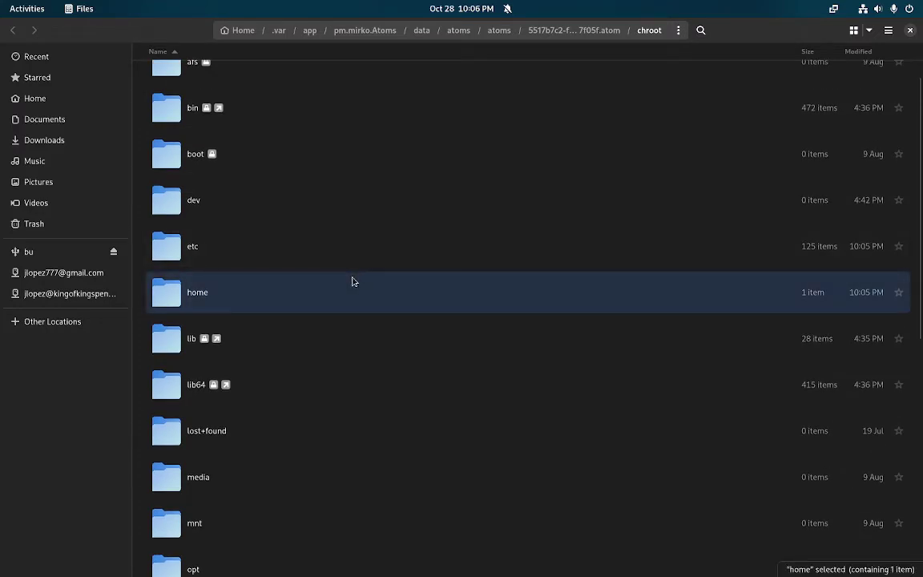
pyautogui.doubleClick(353, 282)
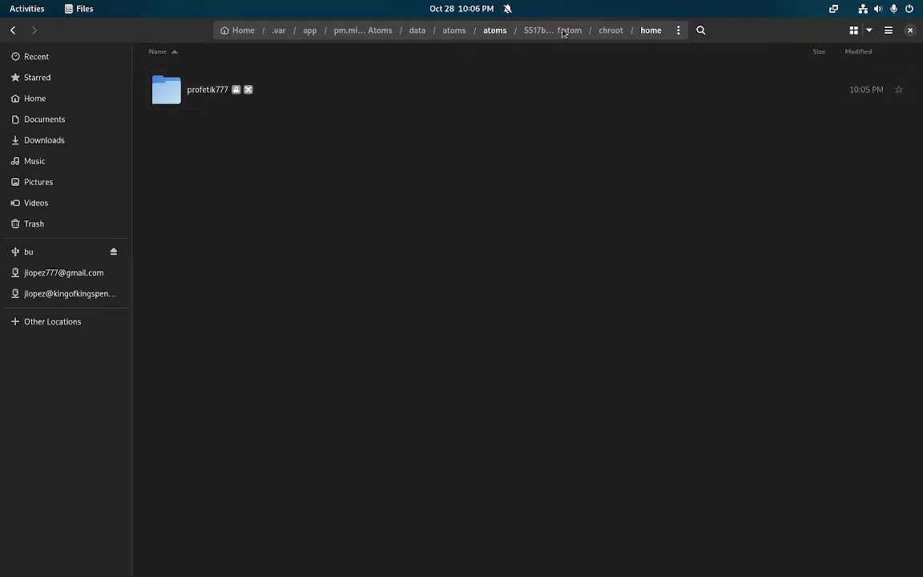
# Return to the chroot folder, look through all its system directories, and close the file manager
pyautogui.click(611, 30)
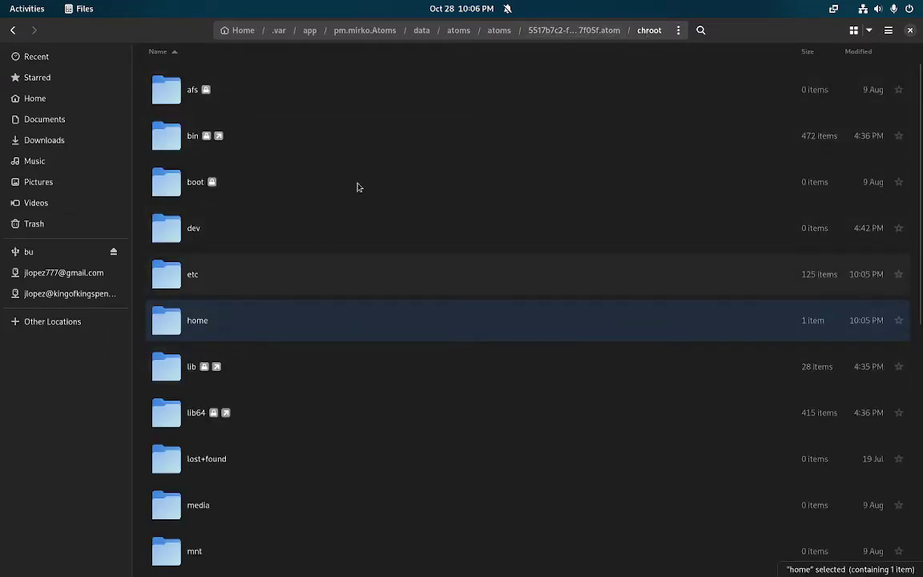
pyautogui.scroll(-1, 416, 355)
pyautogui.scroll(-8, 357, 393)
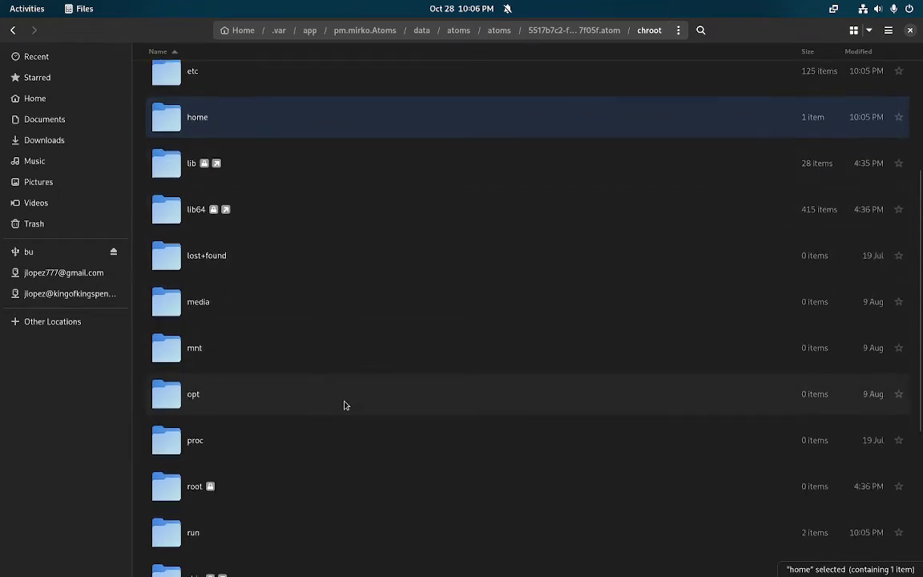
pyautogui.scroll(-2, 347, 399)
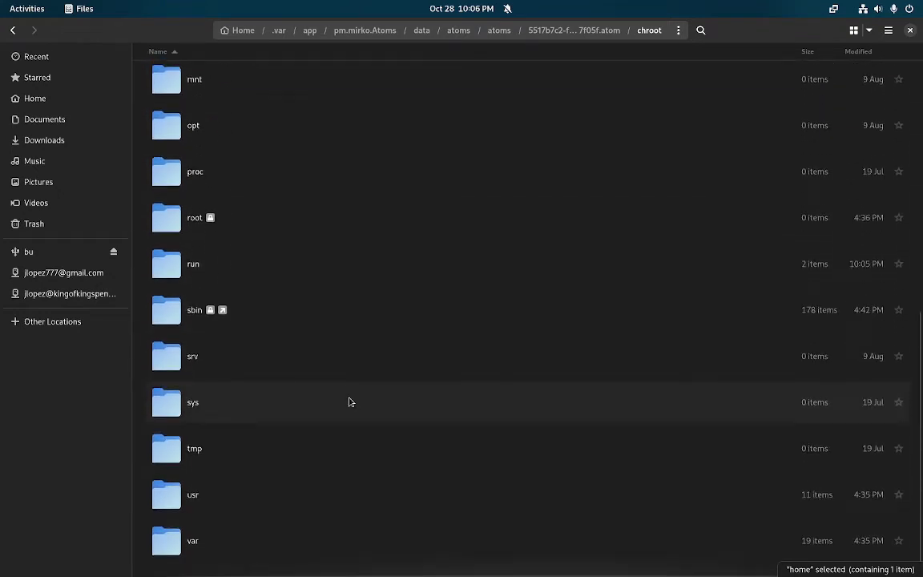
pyautogui.scroll(11, 348, 389)
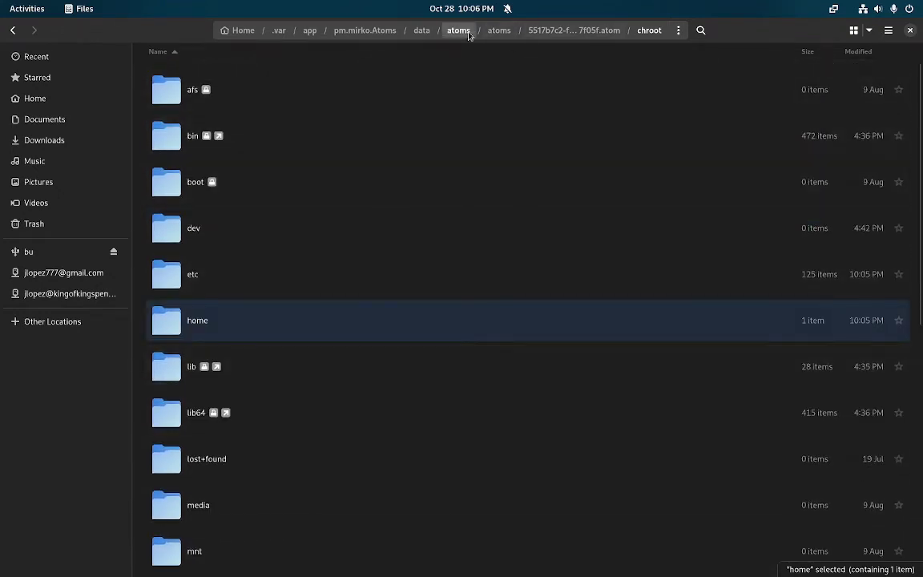
pyautogui.click(910, 30)
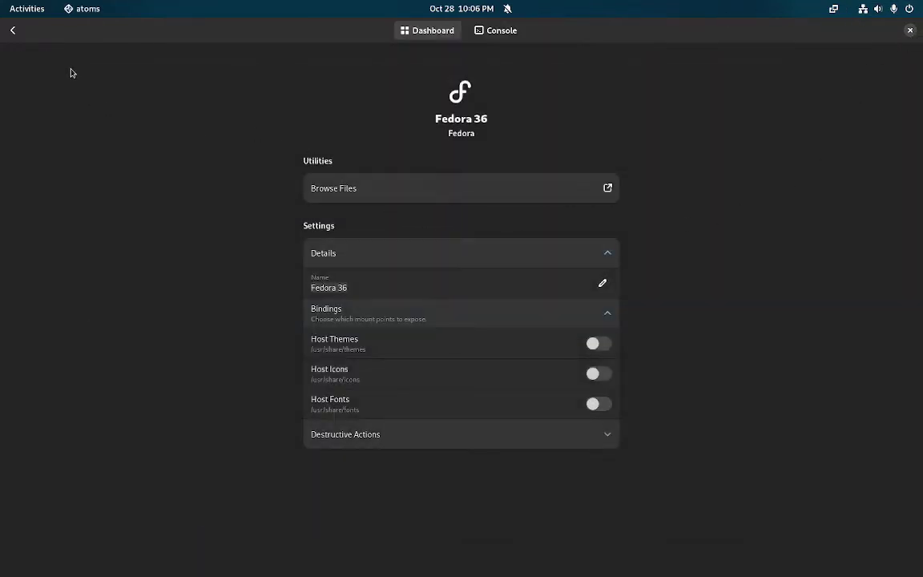
# Reopen the Fedora 36 atom, bring up its console, and read the maintainers' notes about using dnf
pyautogui.click(13, 31)
pyautogui.click(413, 76)
pyautogui.click(497, 31)
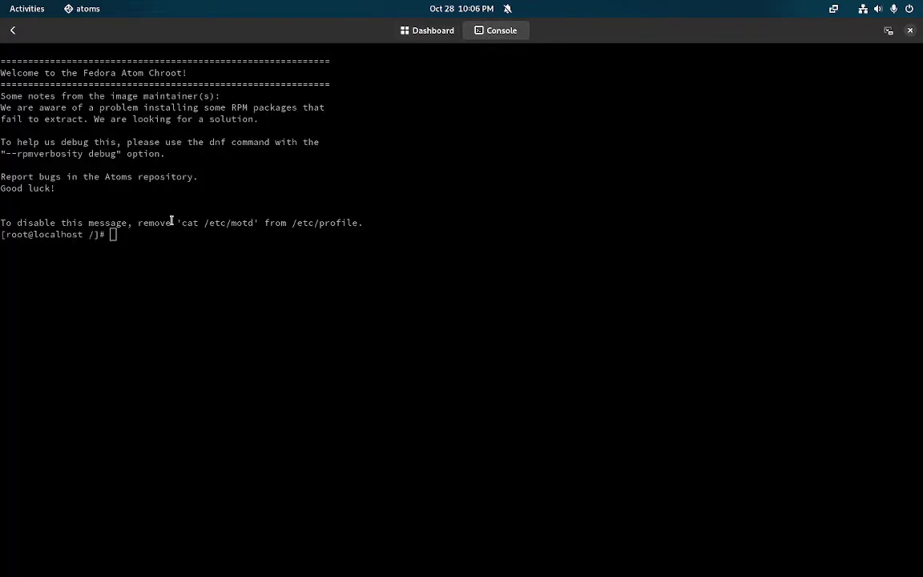
pyautogui.click(145, 233)
pyautogui.moveTo(34, 141); pyautogui.dragTo(322, 154)
pyautogui.click(188, 232)
# Run "dnf install korganizer" in the chroot console and examine the mirror address in its output
pyautogui.write('dnf install korganizer')
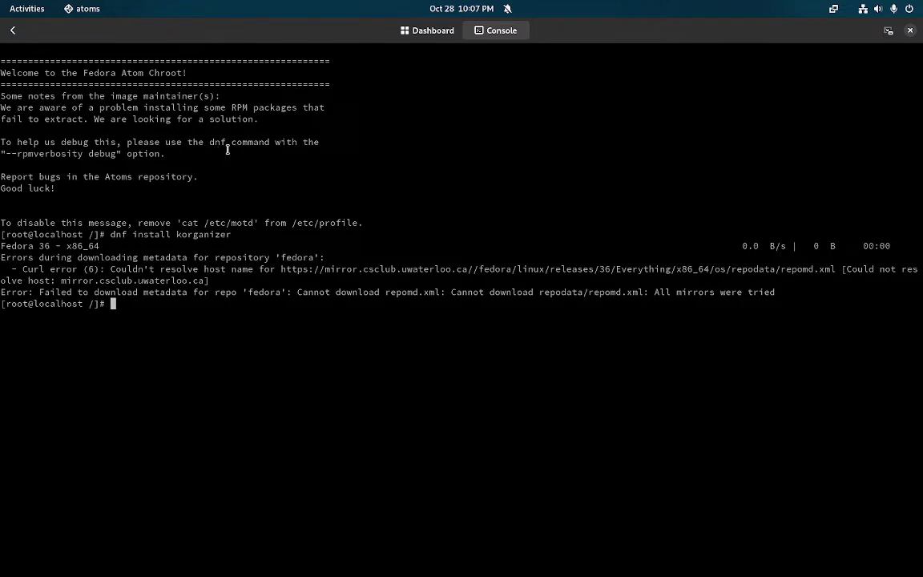
pyautogui.moveTo(243, 270); pyautogui.dragTo(601, 270)
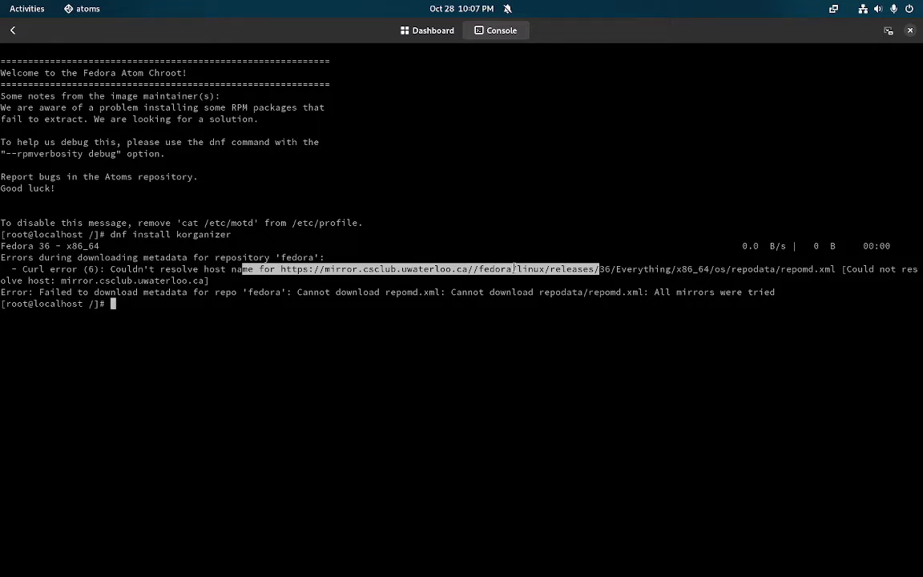
pyautogui.click(161, 299)
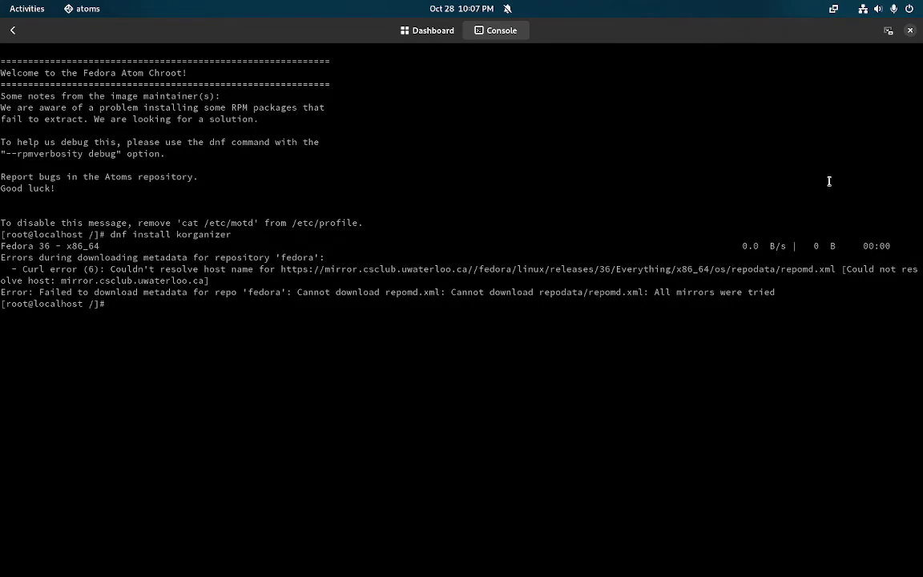
# Restore the Atoms window to its smaller size, reposition it, and reopen the Fedora 36 atom's console
pyautogui.doubleClick(807, 38)
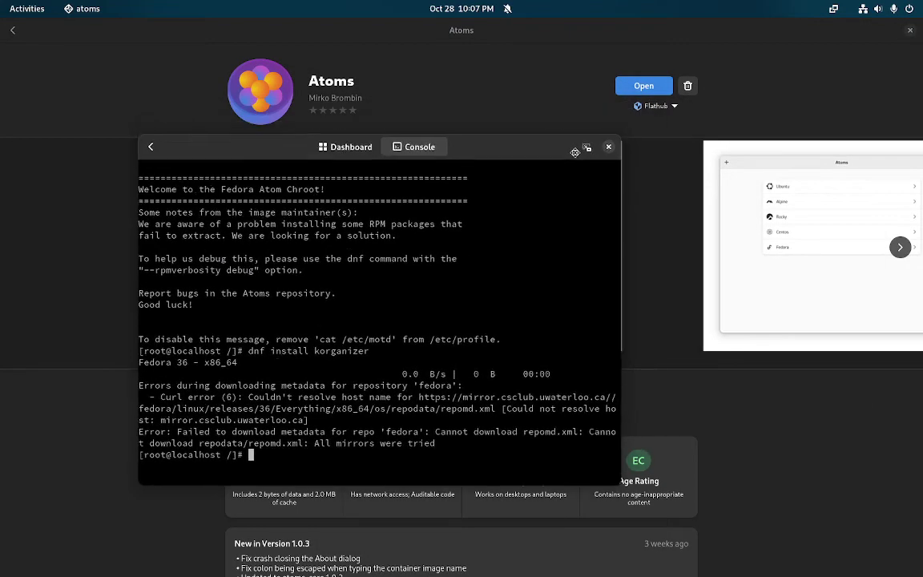
pyautogui.moveTo(575, 152); pyautogui.dragTo(556, 177)
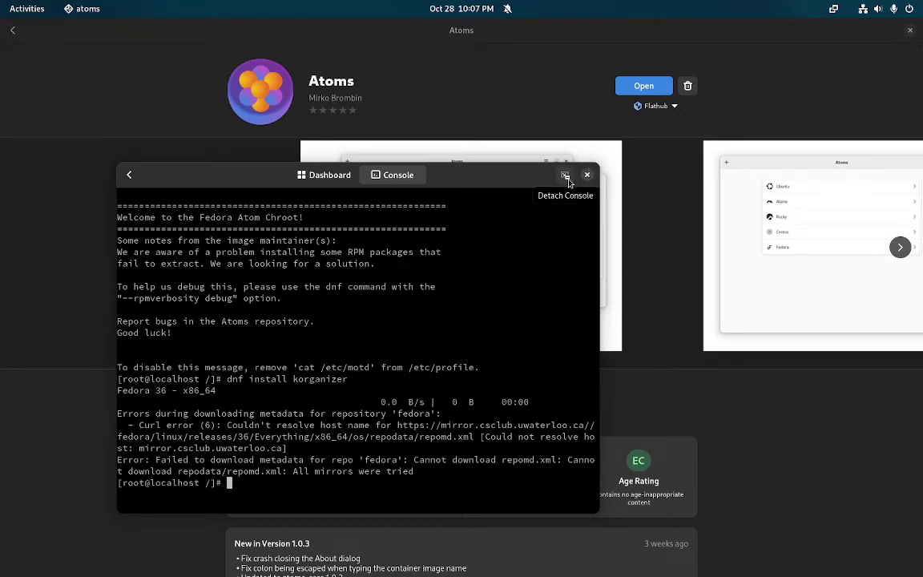
pyautogui.click(129, 174)
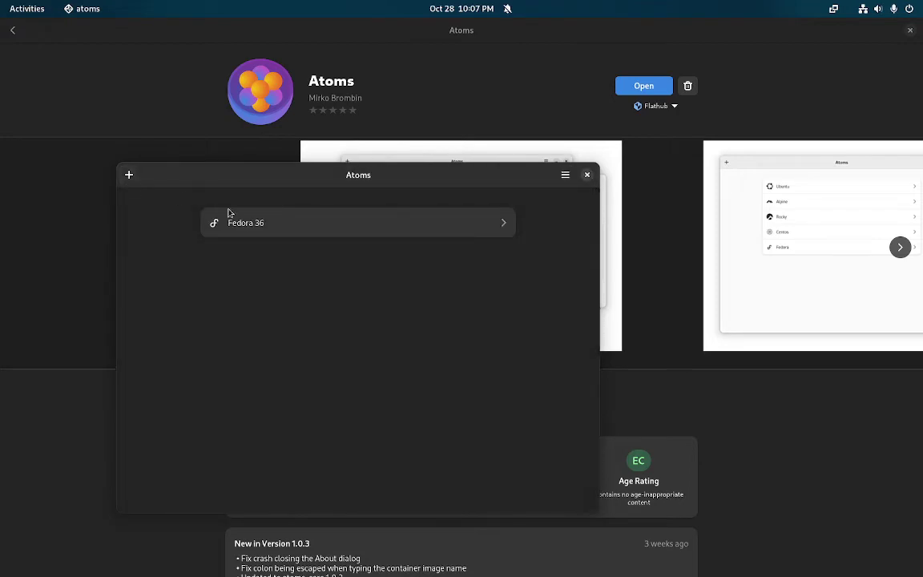
pyautogui.click(257, 220)
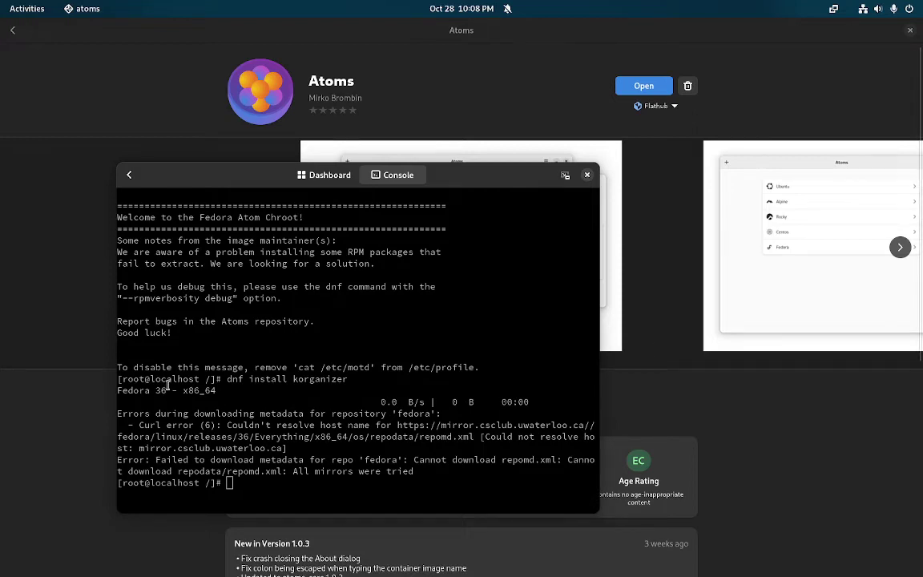
# Examine the repository mirror's host name in the console output of the korganizer installation
pyautogui.moveTo(292, 414); pyautogui.dragTo(443, 453)
pyautogui.click(513, 426)
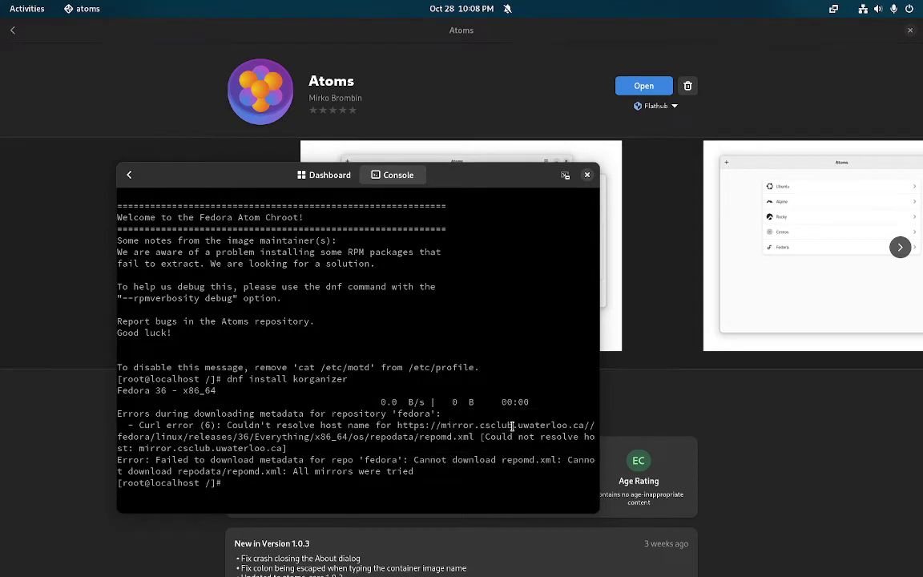
pyautogui.moveTo(513, 426); pyautogui.dragTo(568, 425)
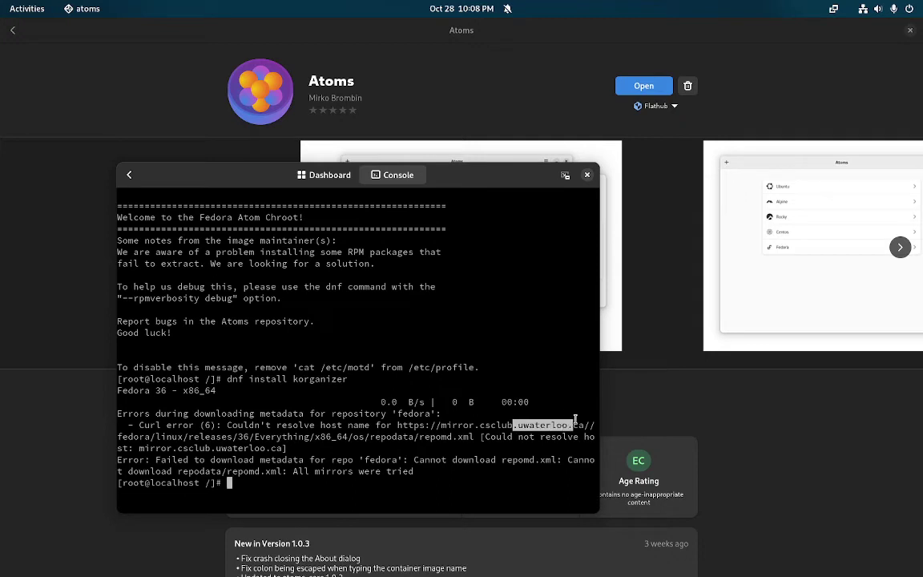
pyautogui.moveTo(478, 426); pyautogui.dragTo(583, 426)
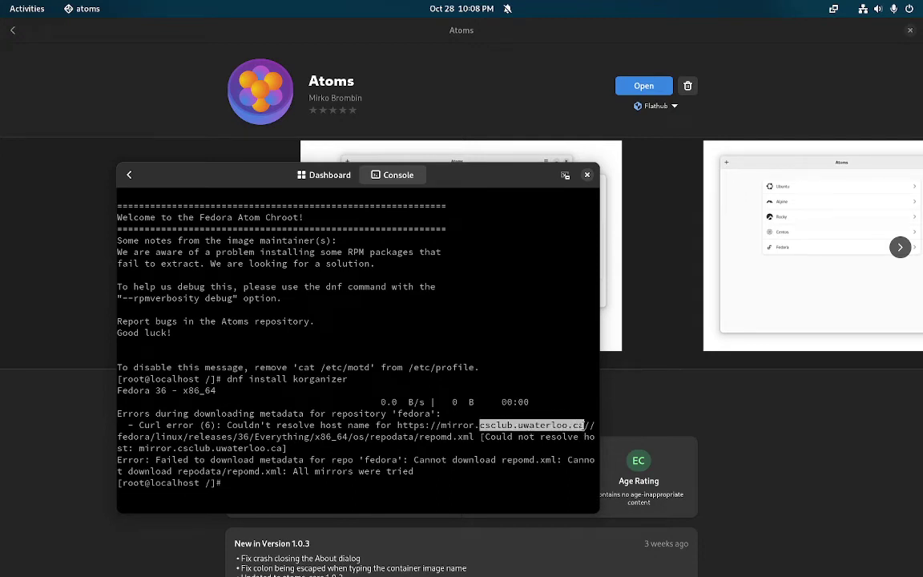
# Search the installed applications for "fire" and launch the LibreWolf browser
pyautogui.moveTo(4, 2)
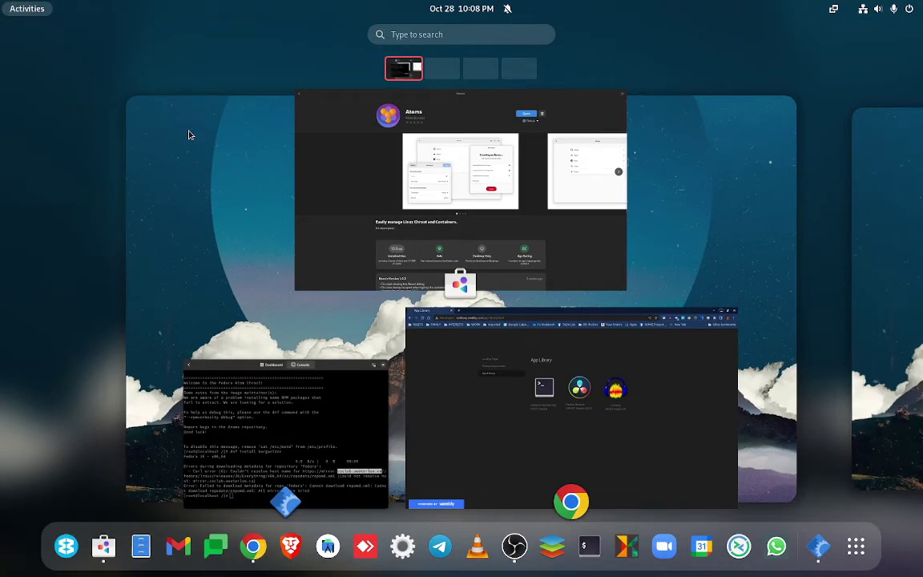
pyautogui.write('w')
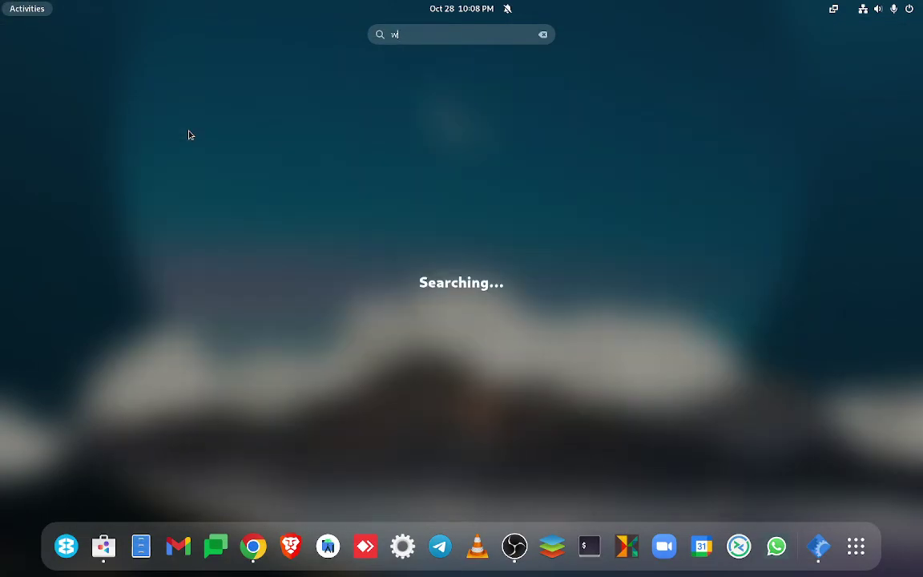
pyautogui.press('BackSpace')
pyautogui.write('fire')
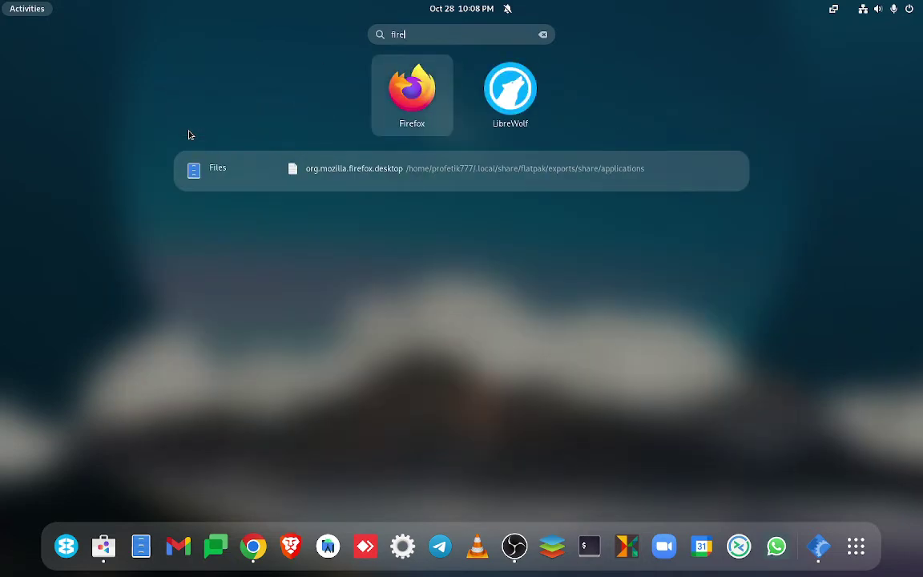
pyautogui.press('super')
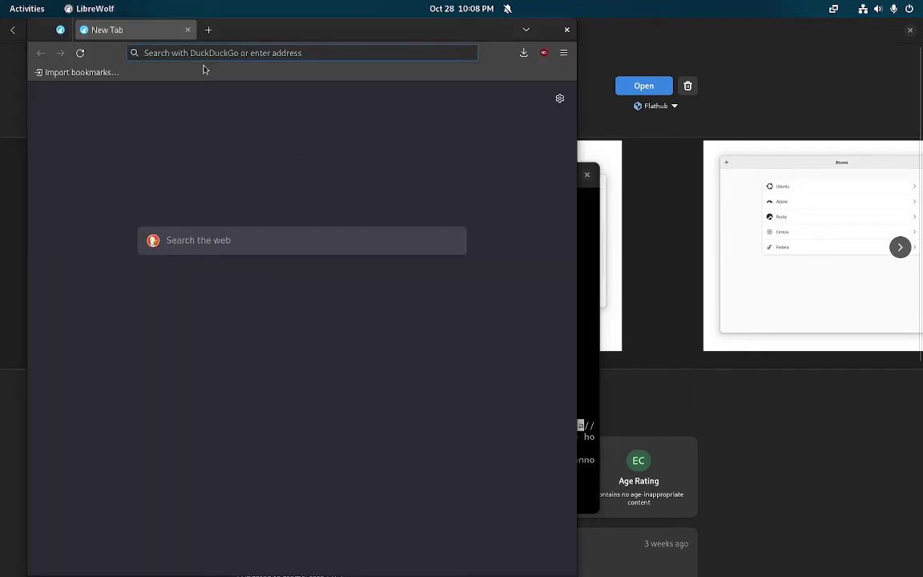
# Search the web for "atoms container app github" and open the AtomsDevs/Atoms repository
pyautogui.write('ato')
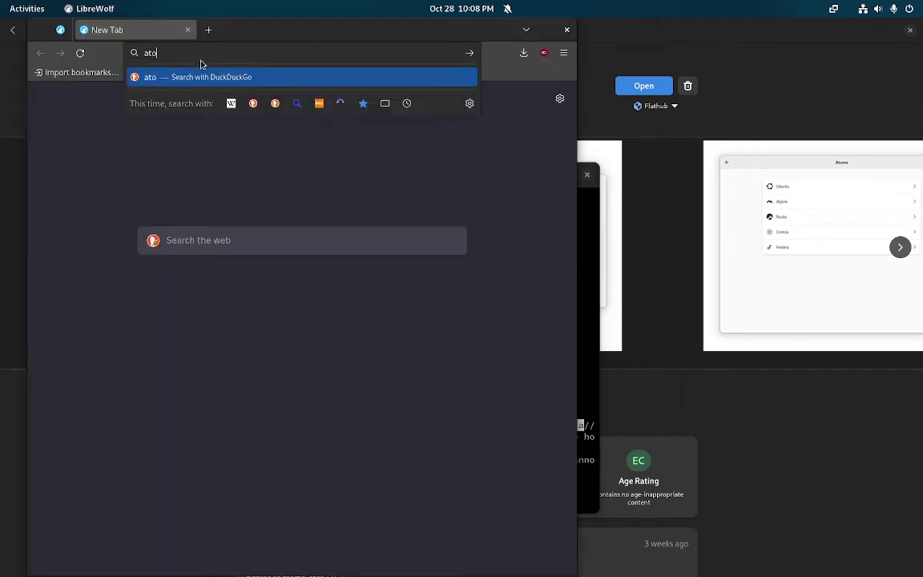
pyautogui.write('ms contain')
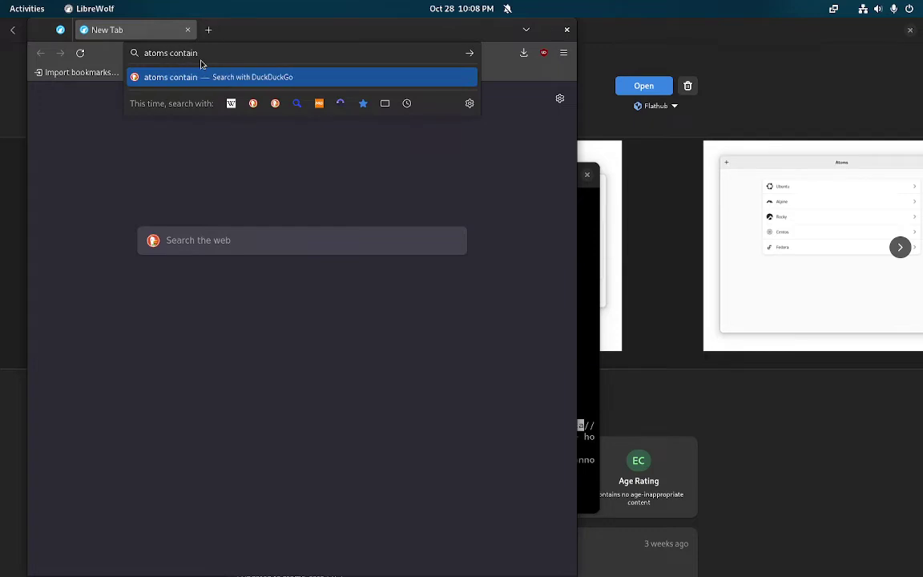
pyautogui.write('er app gitlab')
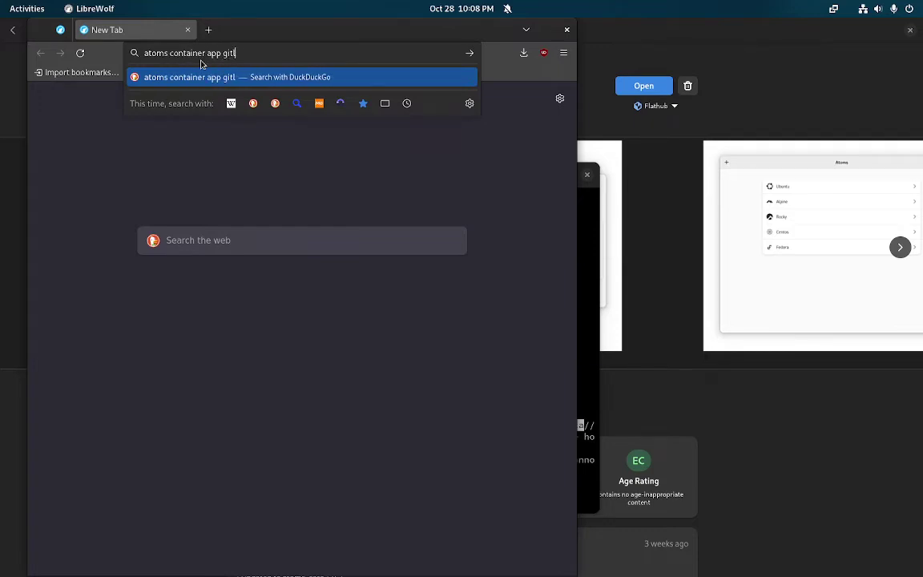
pyautogui.press('BackSpace')
pyautogui.press('BackSpace')
pyautogui.press('BackSpace')
pyautogui.write('hub')
pyautogui.press('Return')
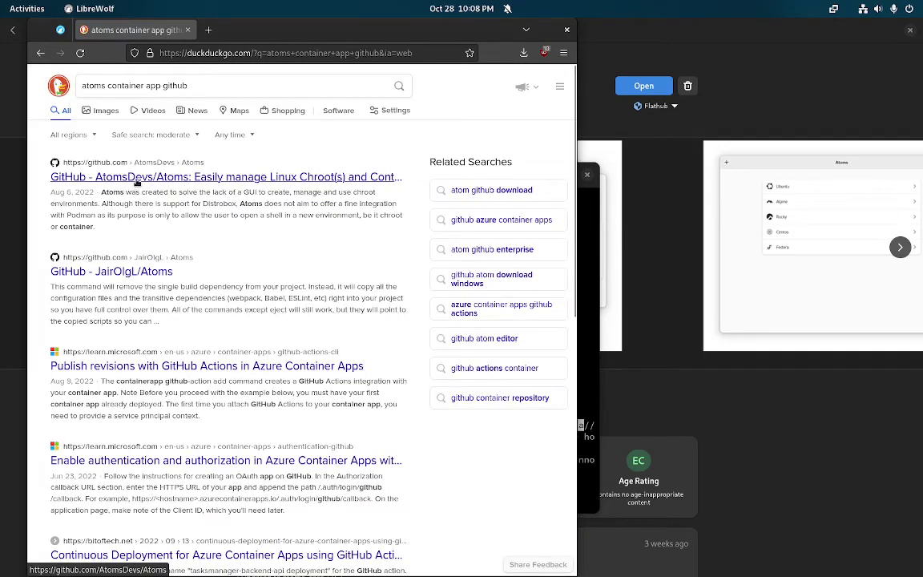
pyautogui.click(137, 178)
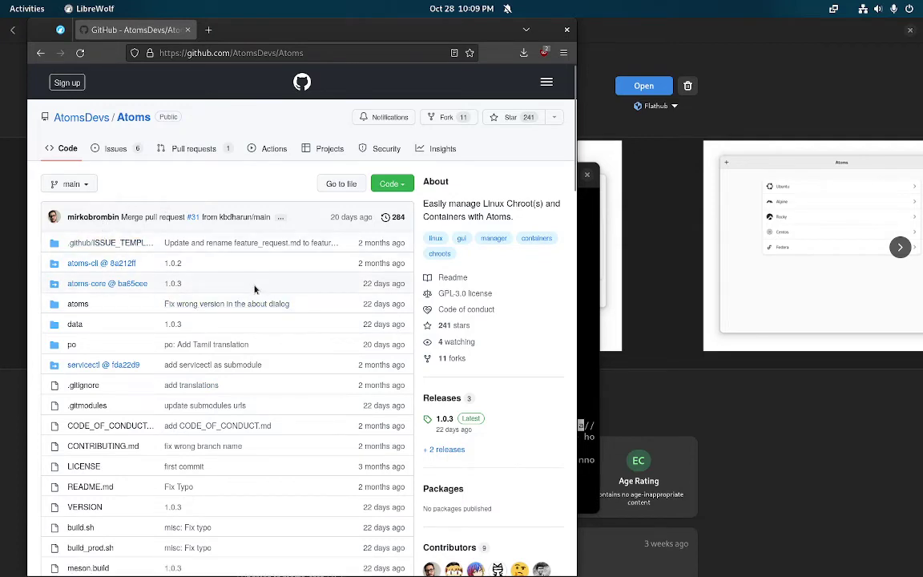
# Look through the Atoms repository's file list, project details and README
pyautogui.scroll(-3, 209, 273)
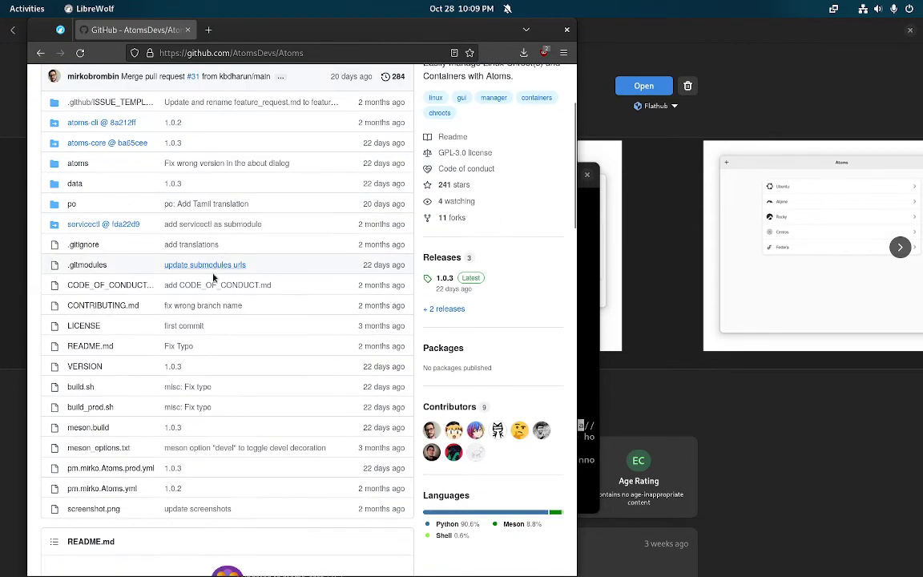
pyautogui.scroll(-10, 209, 275)
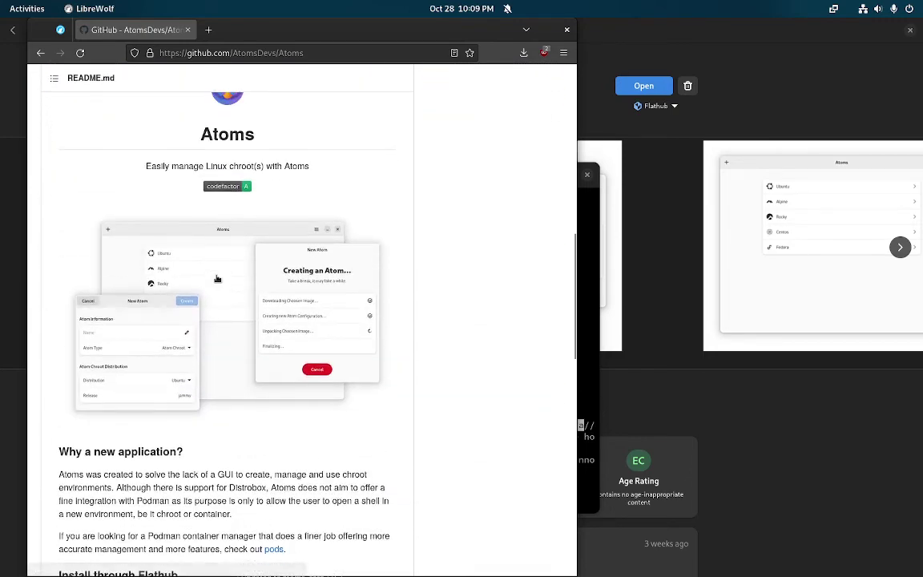
pyautogui.scroll(9, 223, 276)
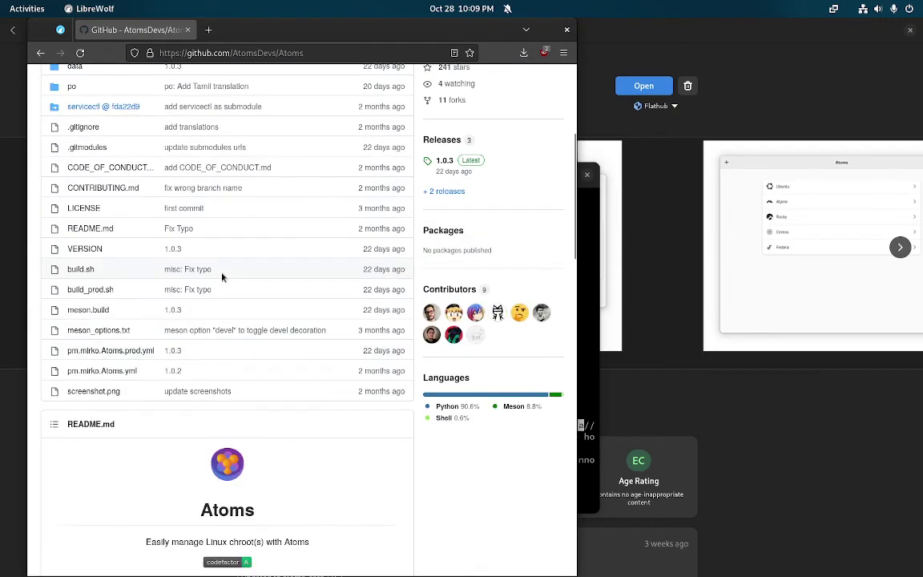
pyautogui.scroll(1, 223, 277)
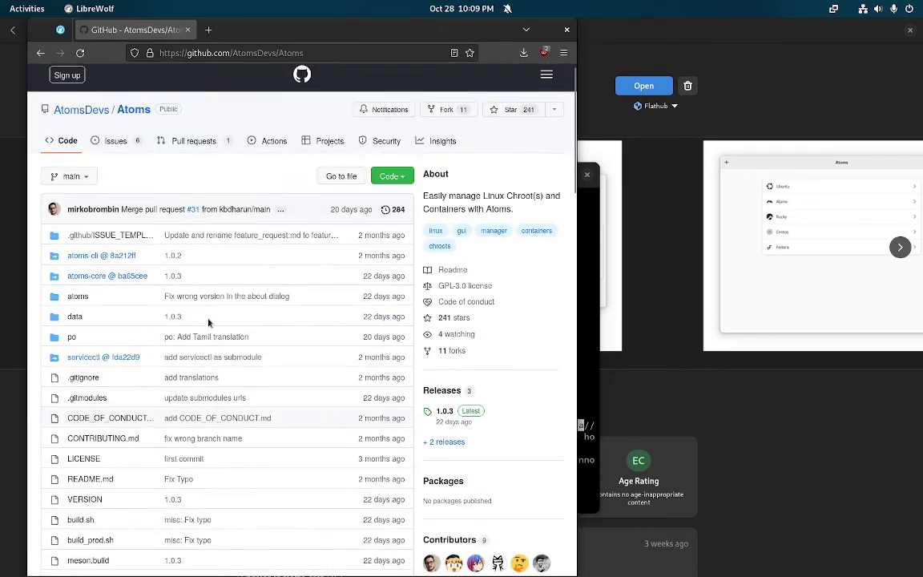
pyautogui.scroll(-2, 192, 309)
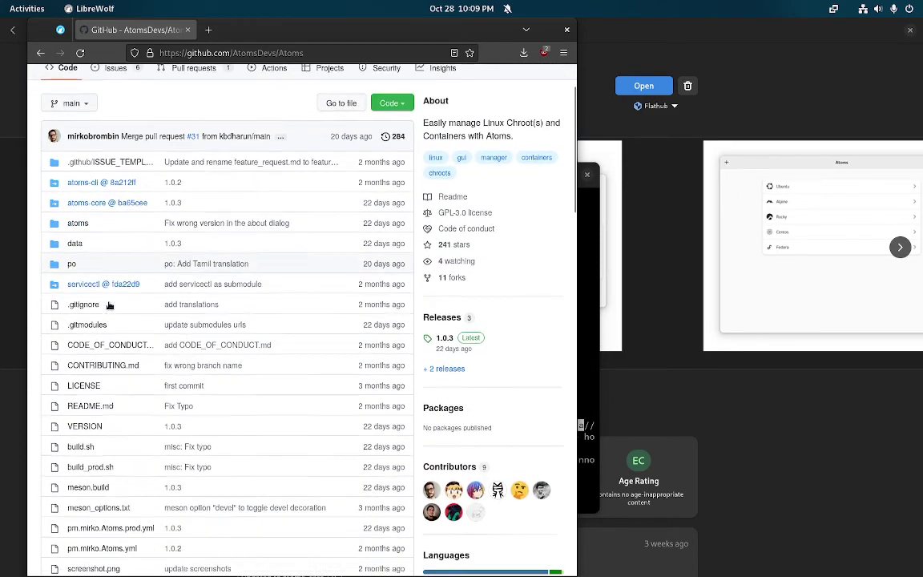
pyautogui.scroll(-2, 110, 306)
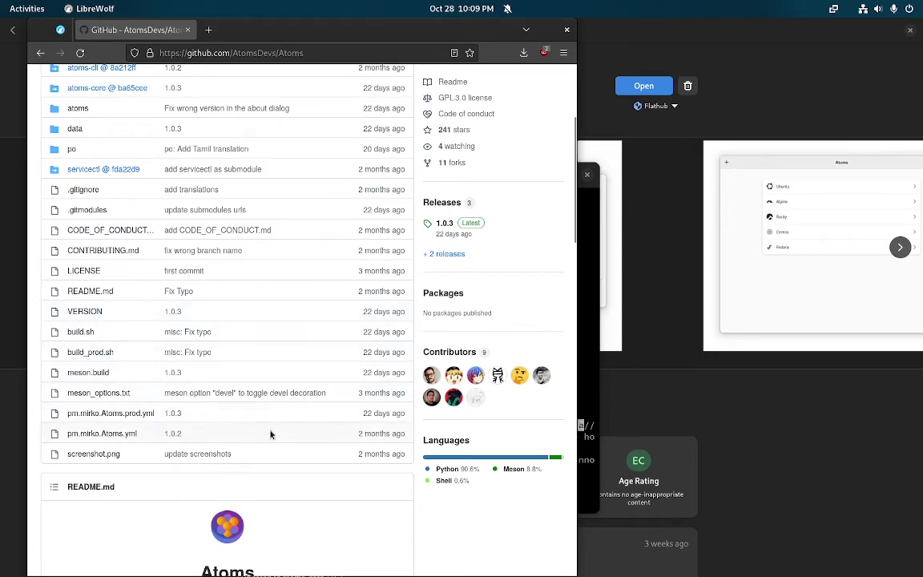
pyautogui.scroll(5, 322, 436)
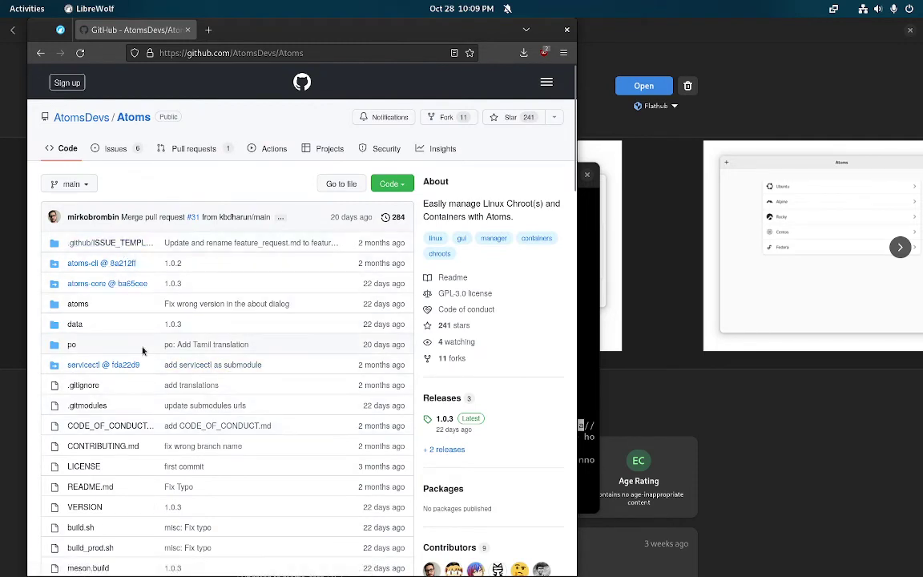
# Open the repository's pull requests and read "feat(translations): add pt_BR"
pyautogui.click(199, 150)
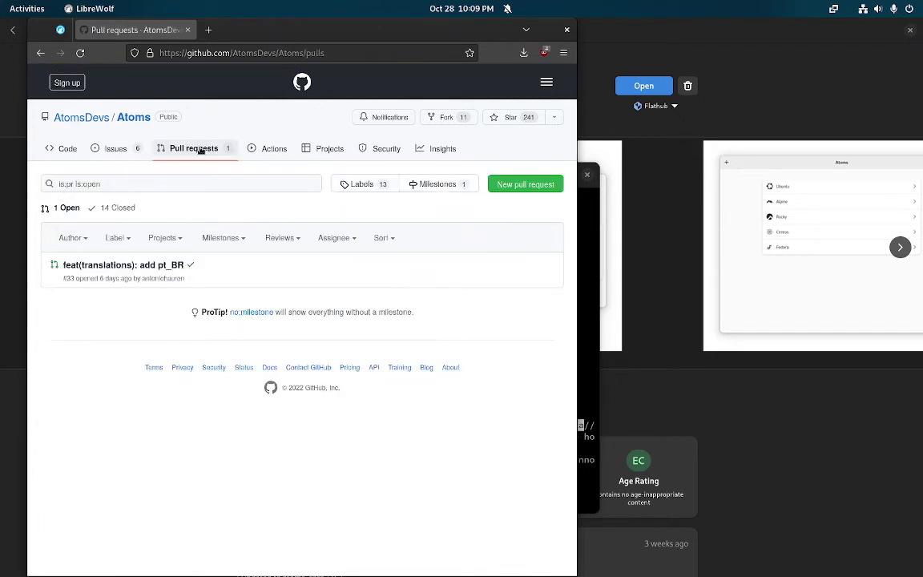
pyautogui.click(144, 265)
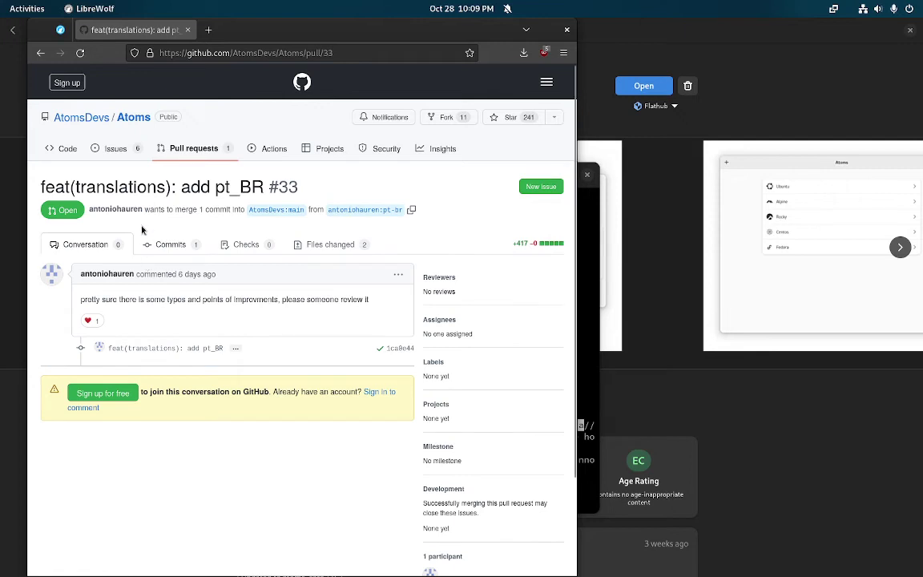
# Open the issue "[Request]: provide gentoo image with portage" and read its description and the maintainer's reply
pyautogui.click(118, 149)
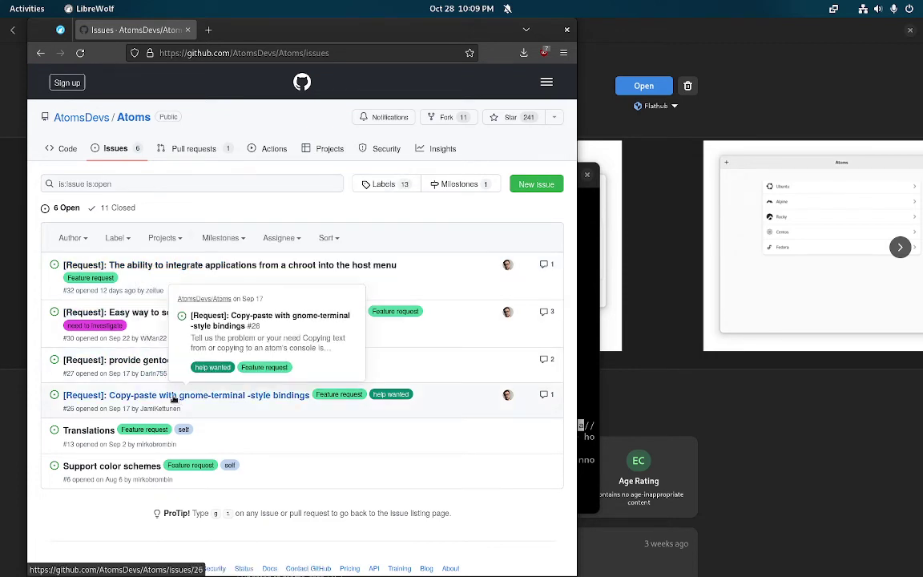
pyautogui.click(138, 361)
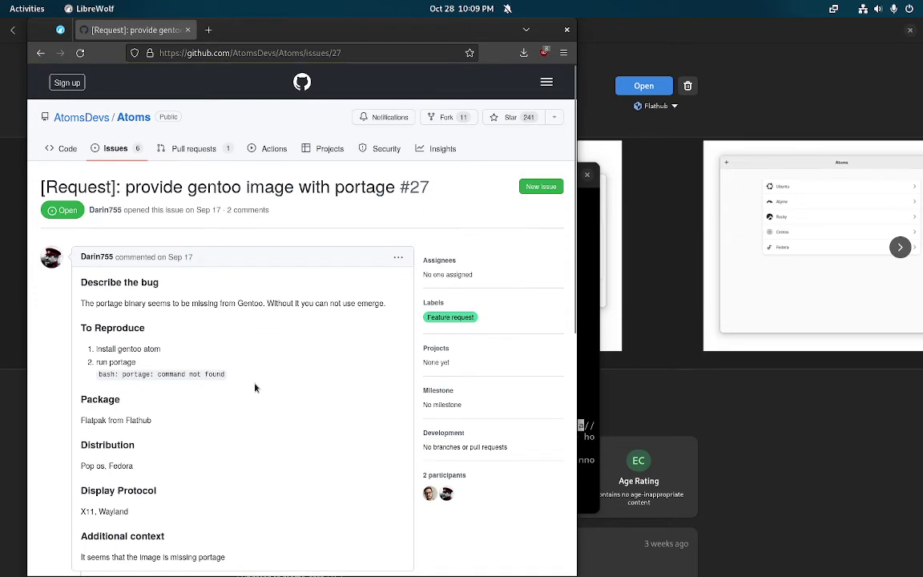
pyautogui.scroll(-5, 169, 383)
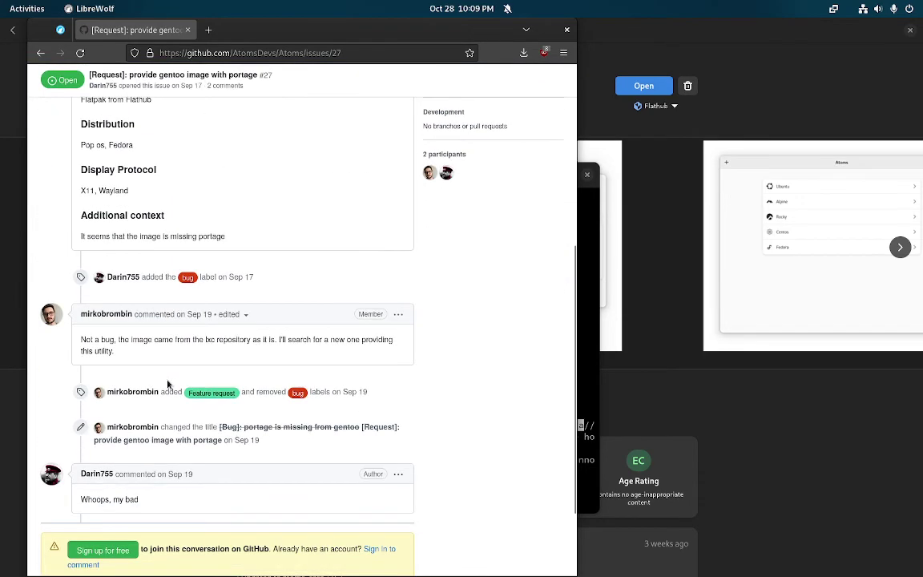
pyautogui.moveTo(203, 339); pyautogui.dragTo(347, 362)
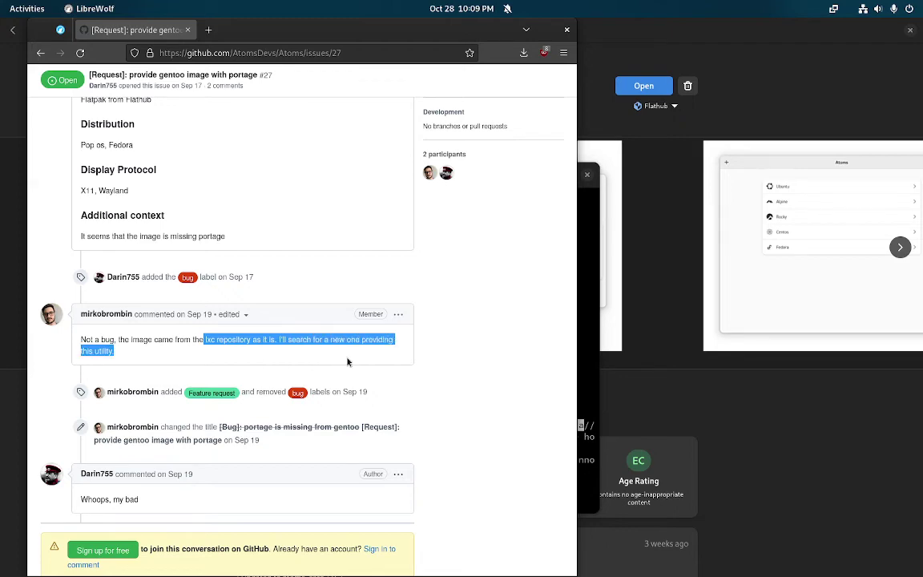
pyautogui.scroll(-2, 343, 359)
pyautogui.scroll(6, 344, 358)
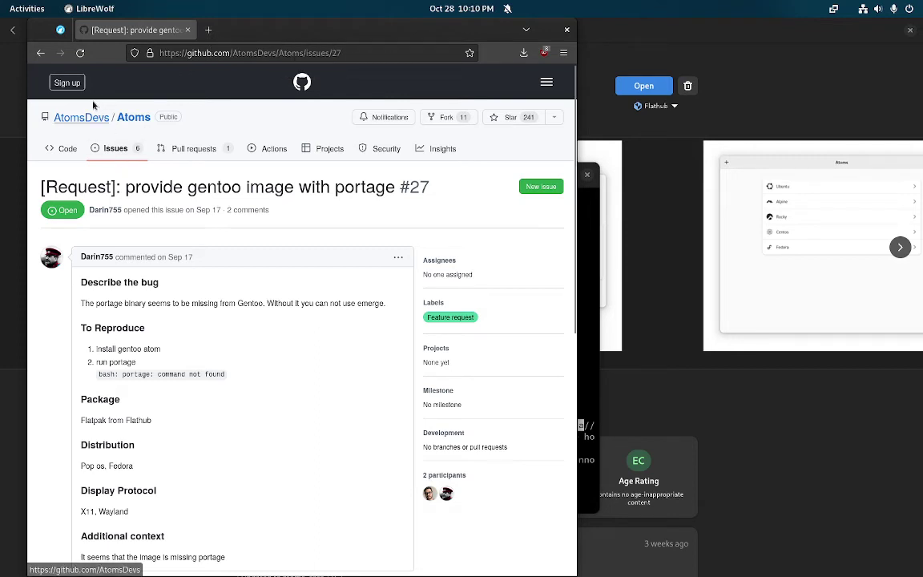
# Go back through the visited pages to the Atoms repository's main page
pyautogui.click(36, 56)
pyautogui.click(36, 56)
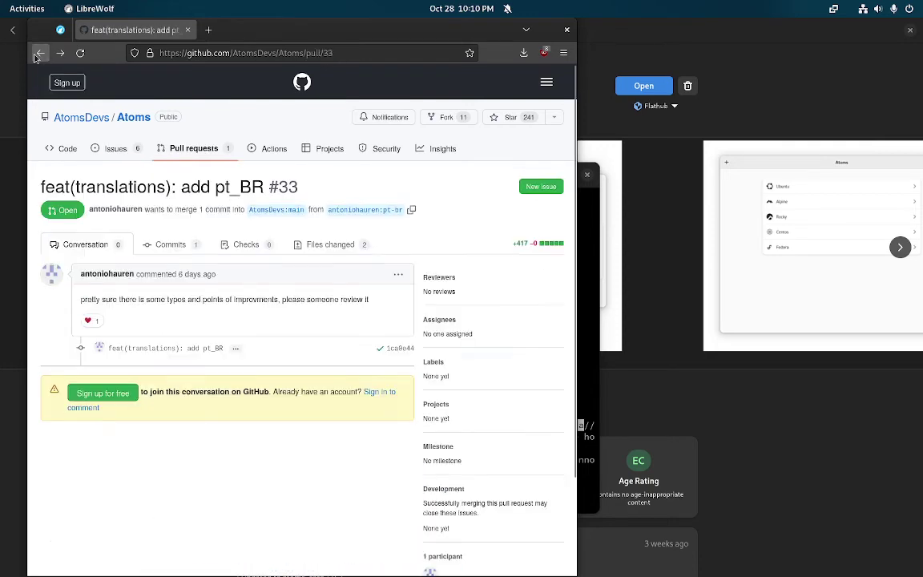
pyautogui.click(36, 56)
pyautogui.click(35, 56)
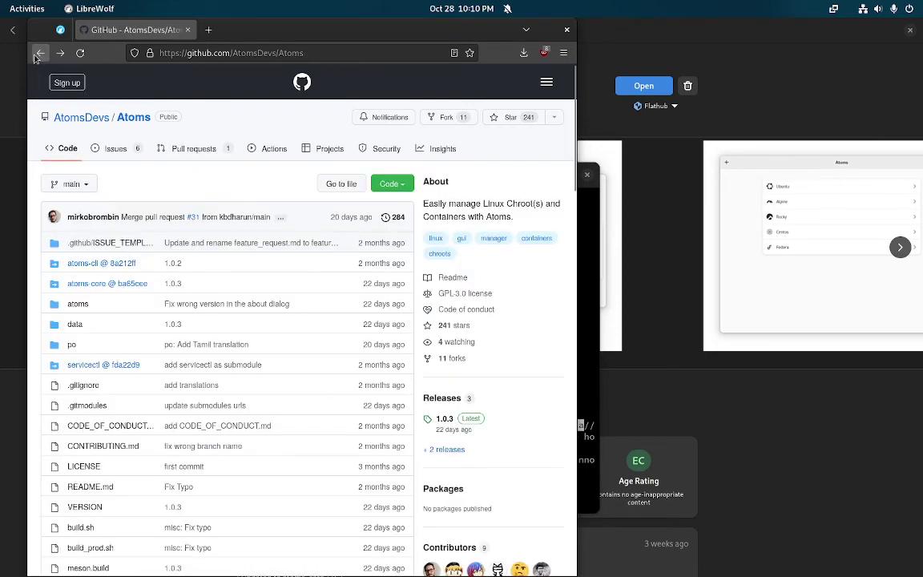
# Search the web for "university of waterlo" in a new tab and open the University of Waterloo home page
pyautogui.click(207, 30)
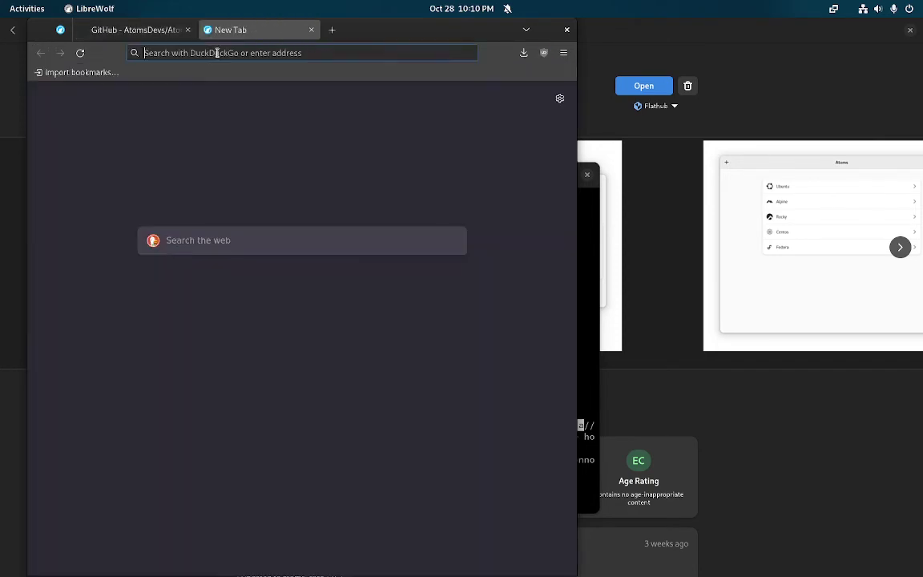
pyautogui.write('u')
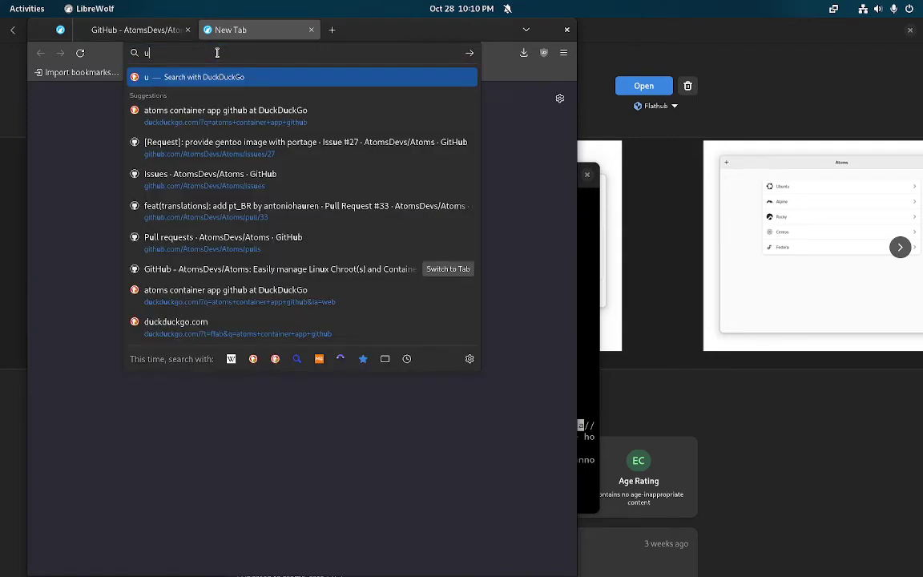
pyautogui.write('niversity of wter')
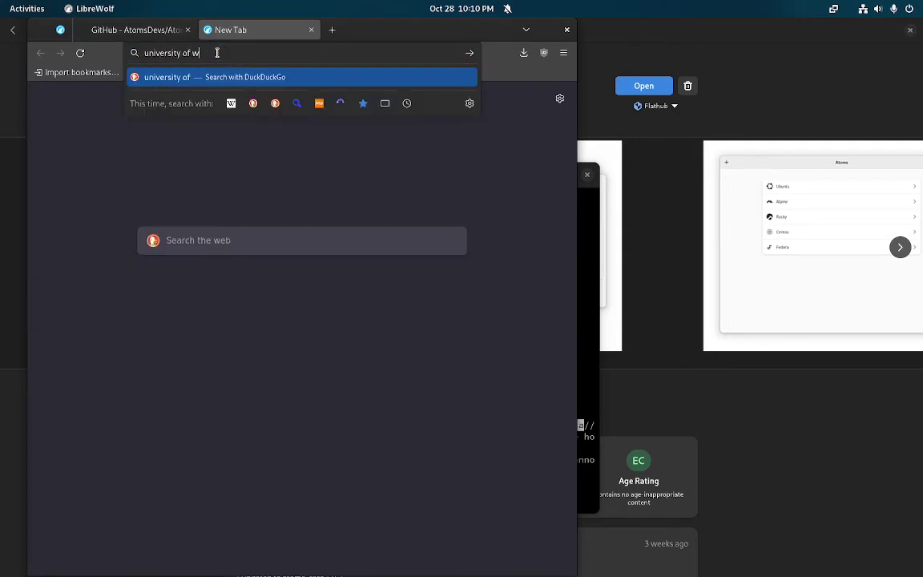
pyautogui.press('BackSpace')
pyautogui.press('BackSpace')
pyautogui.press('BackSpace')
pyautogui.write('aterlo')
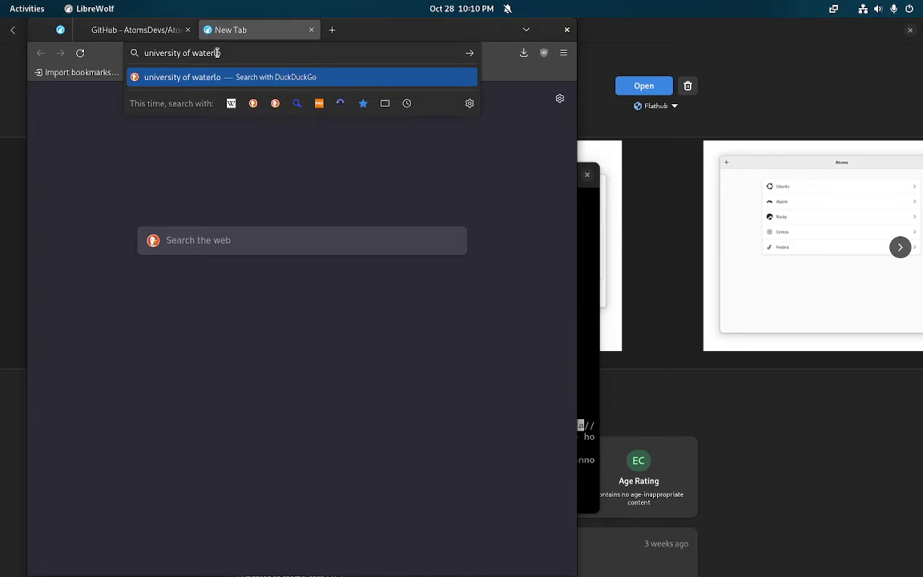
pyautogui.press('Return')
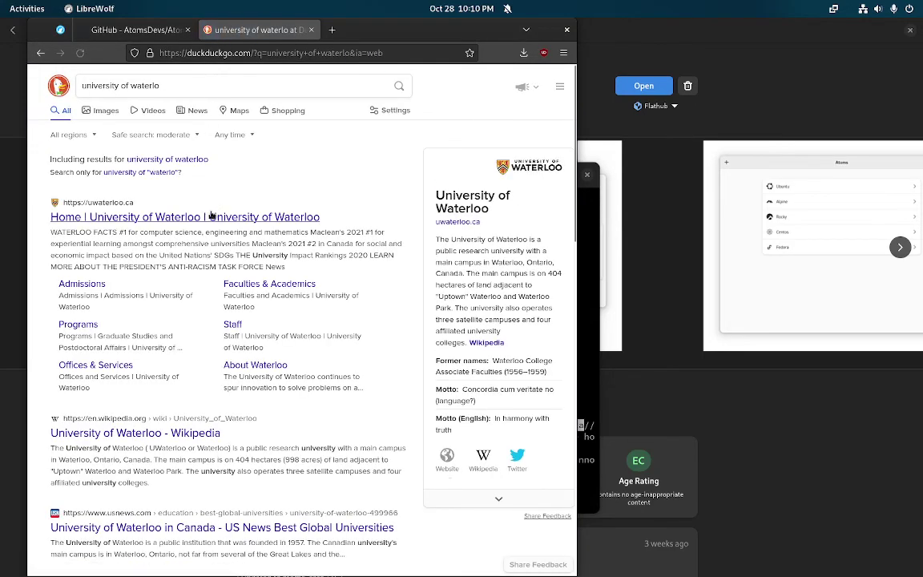
pyautogui.click(185, 216)
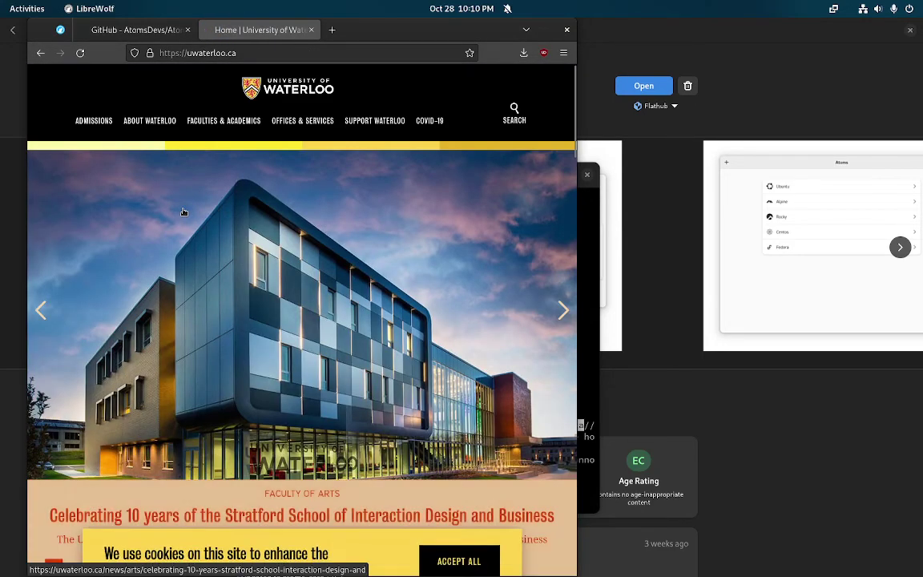
# Look through the University of Waterloo website, then close its tab to return to the Atoms repository
pyautogui.scroll(-10, 241, 217)
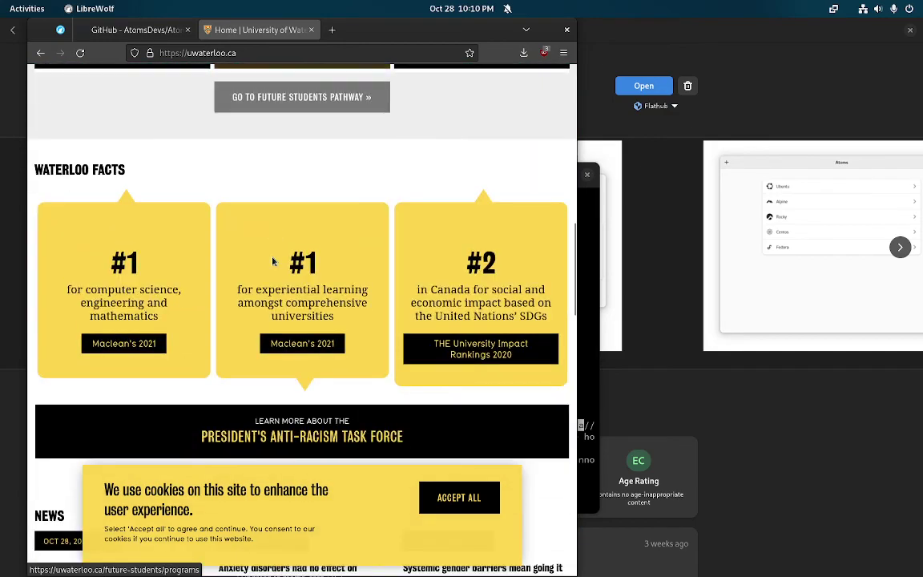
pyautogui.scroll(5, 258, 246)
pyautogui.scroll(5, 258, 246)
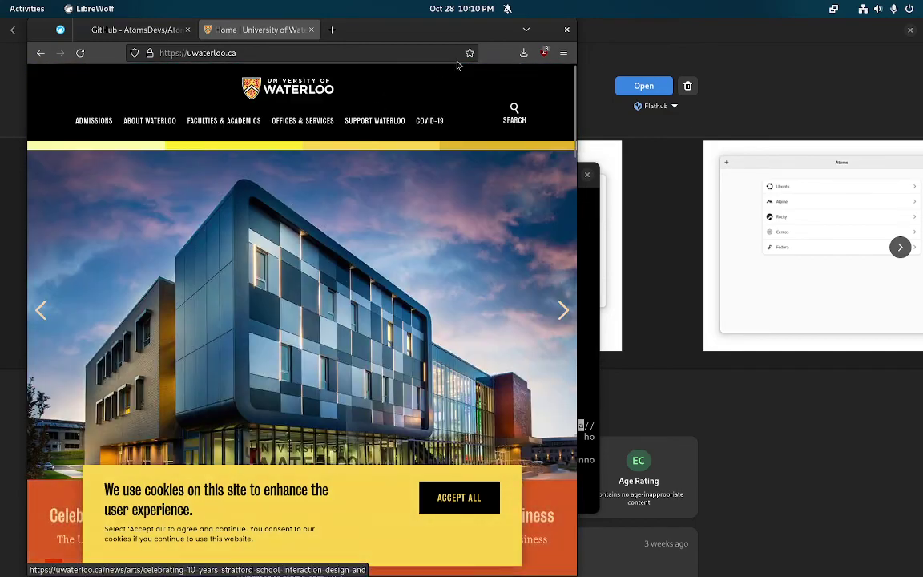
pyautogui.click(527, 30)
pyautogui.click(64, 520)
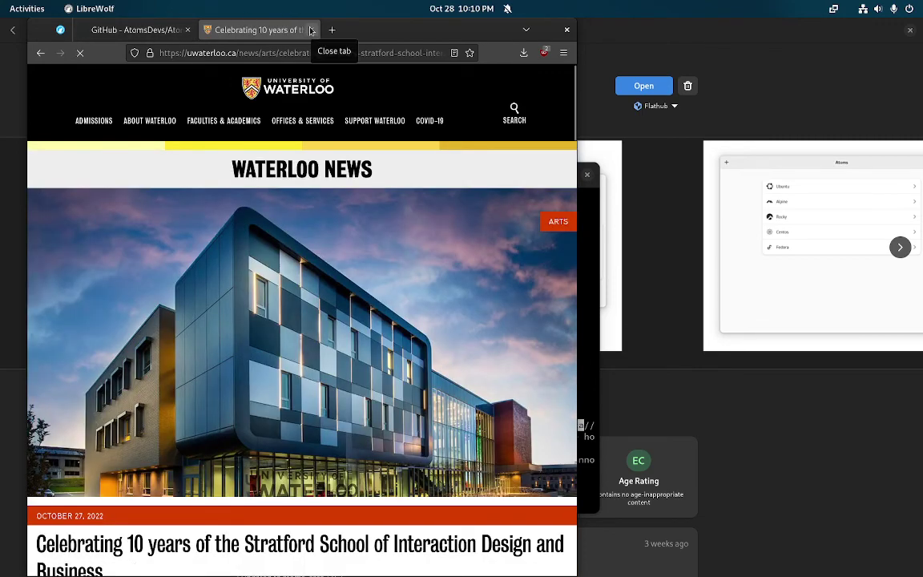
pyautogui.click(311, 29)
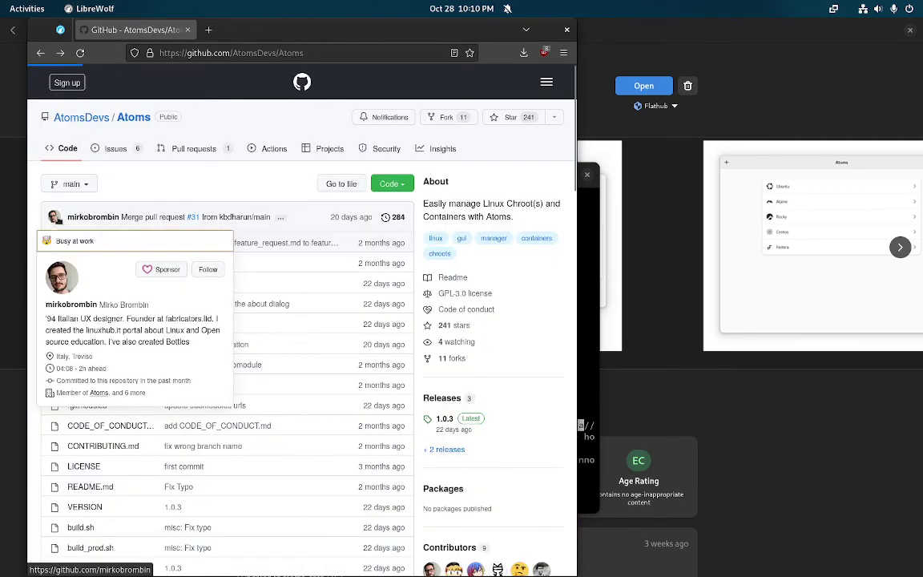
# Open the GitHub profile of the latest committer to the Atoms repository, read the introduction and bio, and close the browser
pyautogui.click(55, 217)
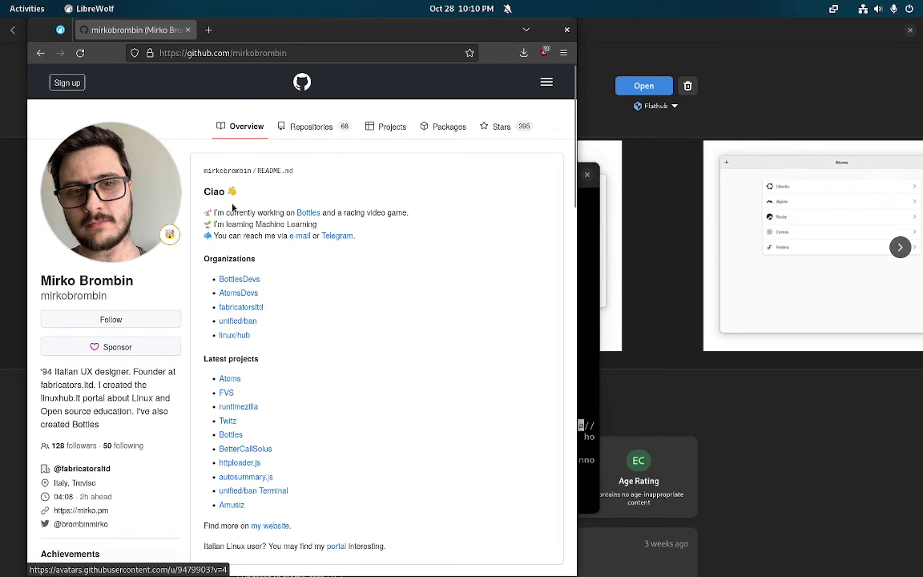
pyautogui.moveTo(274, 213); pyautogui.dragTo(381, 240)
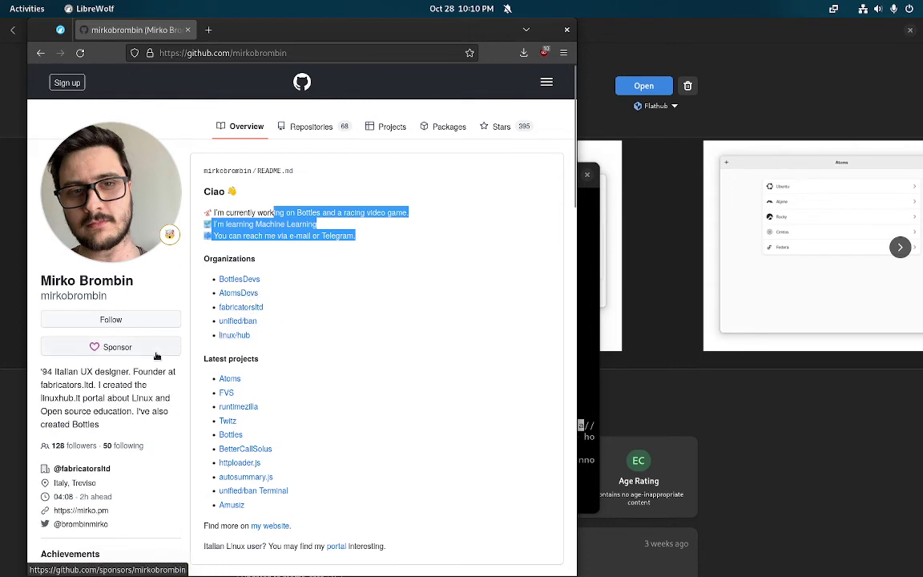
pyautogui.moveTo(41, 372); pyautogui.dragTo(166, 420)
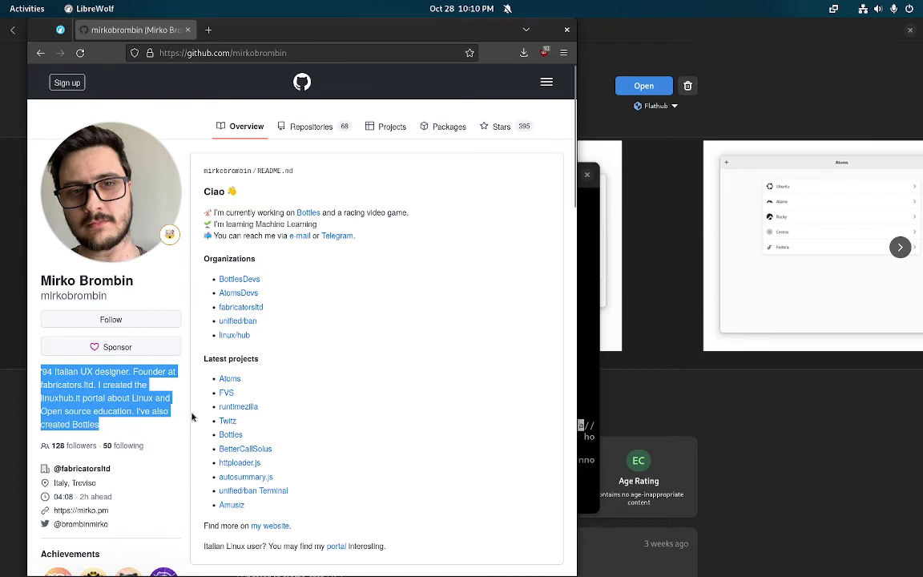
pyautogui.scroll(-2, 192, 417)
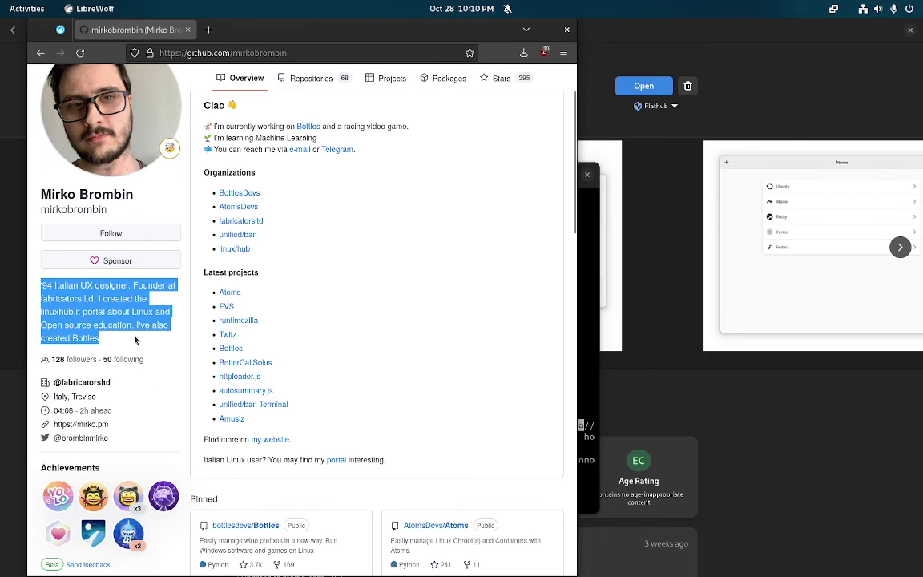
pyautogui.scroll(-3, 135, 340)
pyautogui.scroll(5, 135, 340)
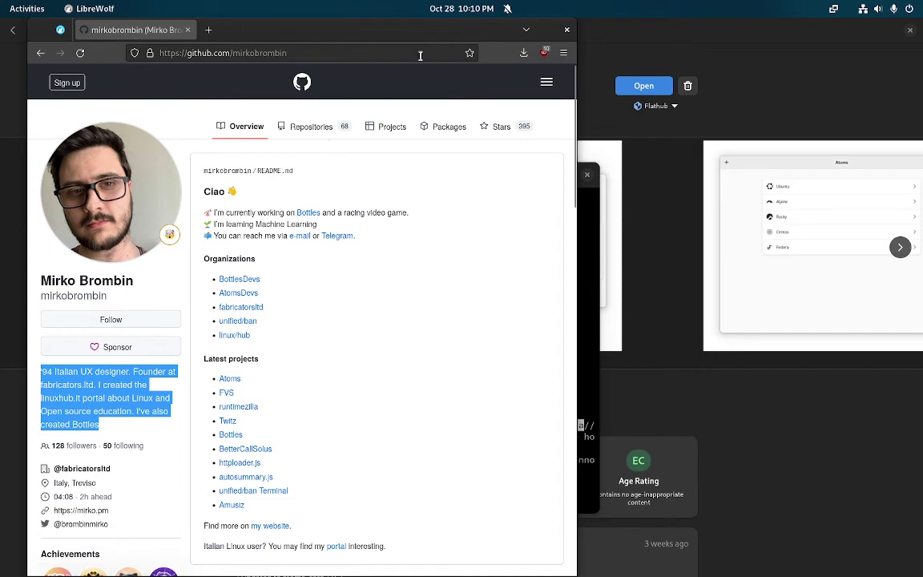
pyautogui.click(325, 50)
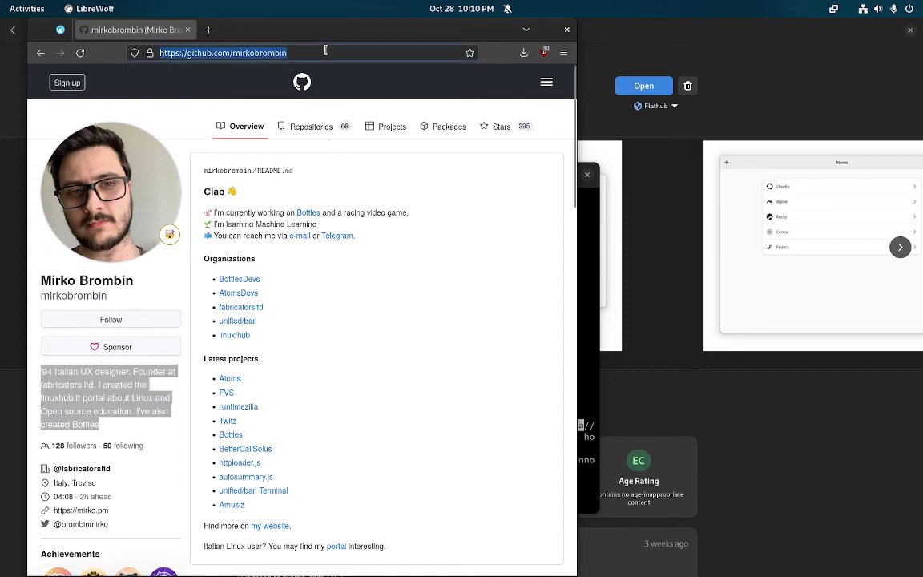
pyautogui.click(565, 30)
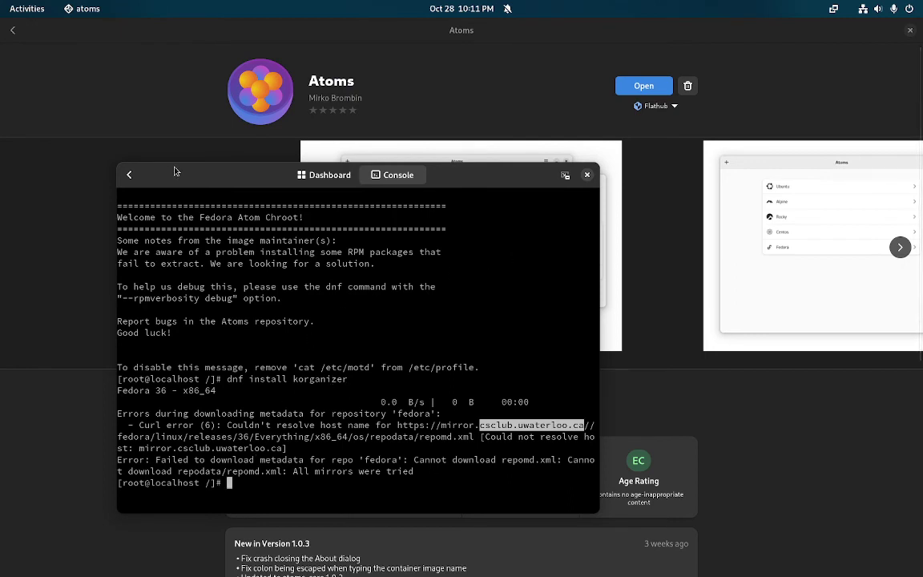
# Leave the Fedora 36 console and return to the list of atoms in Atoms
pyautogui.click(129, 174)
pyautogui.click(129, 177)
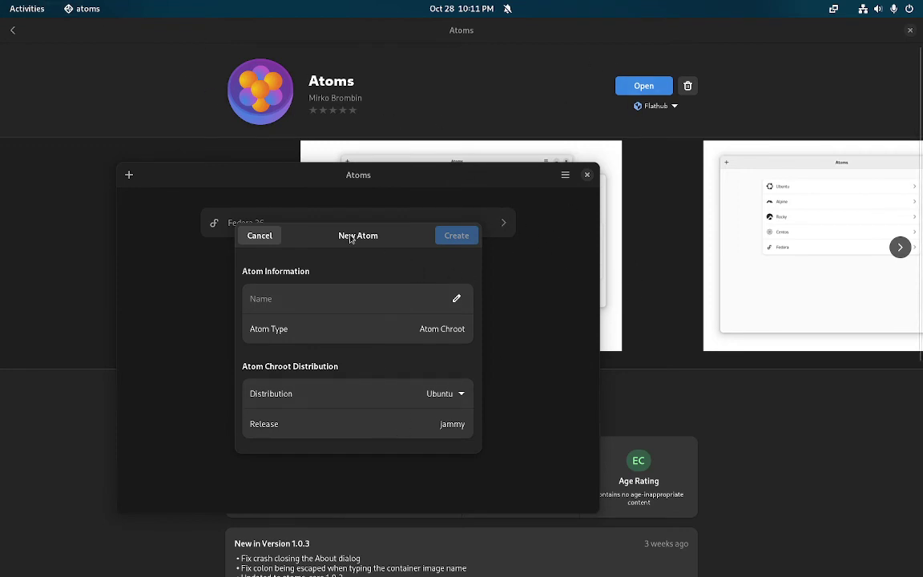
pyautogui.click(267, 236)
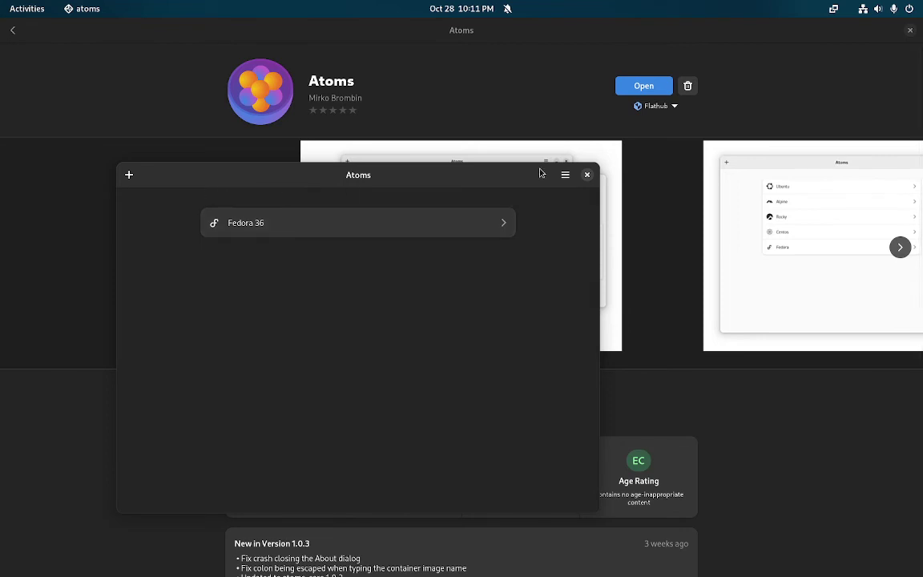
# Review the General, Images and Integrations preferences of Atoms, including the Distrobox option and the custom paths, and close them
pyautogui.click(565, 174)
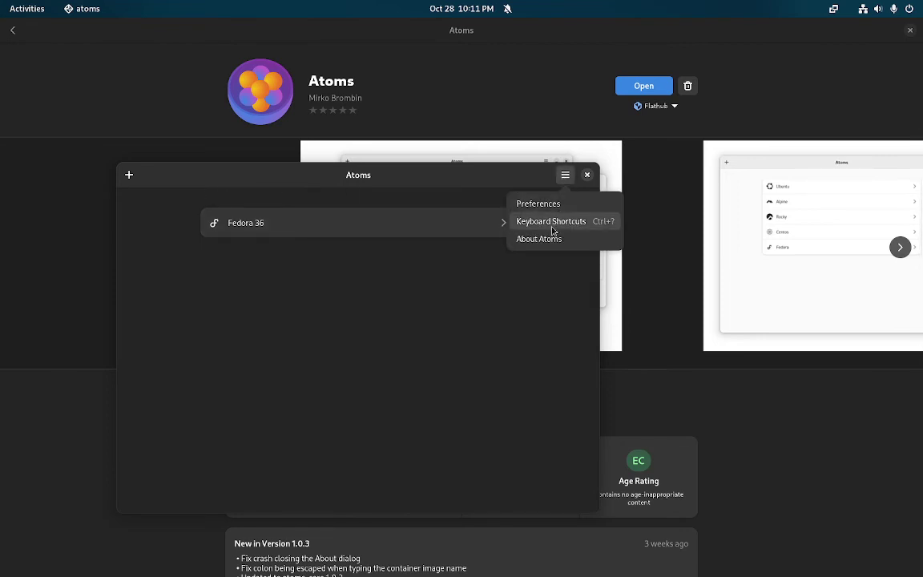
pyautogui.click(551, 205)
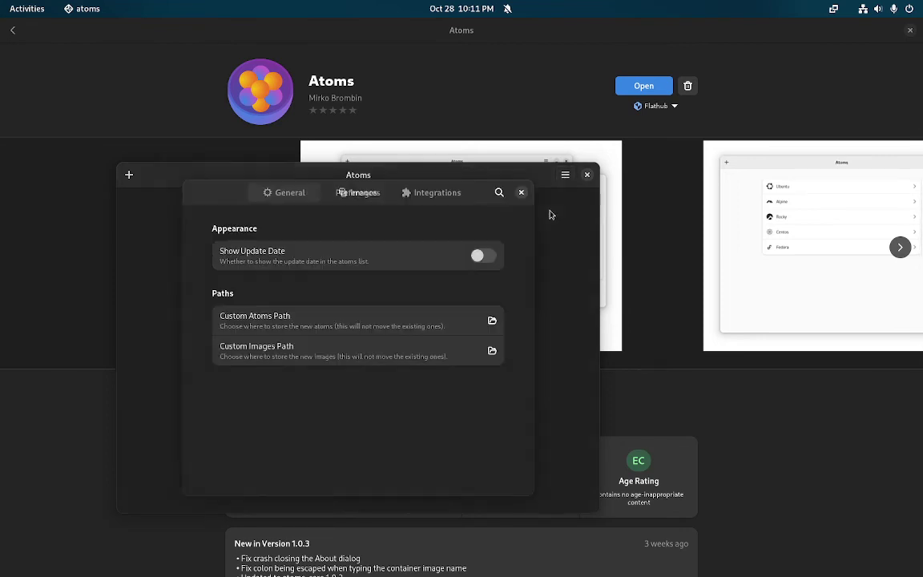
pyautogui.click(433, 196)
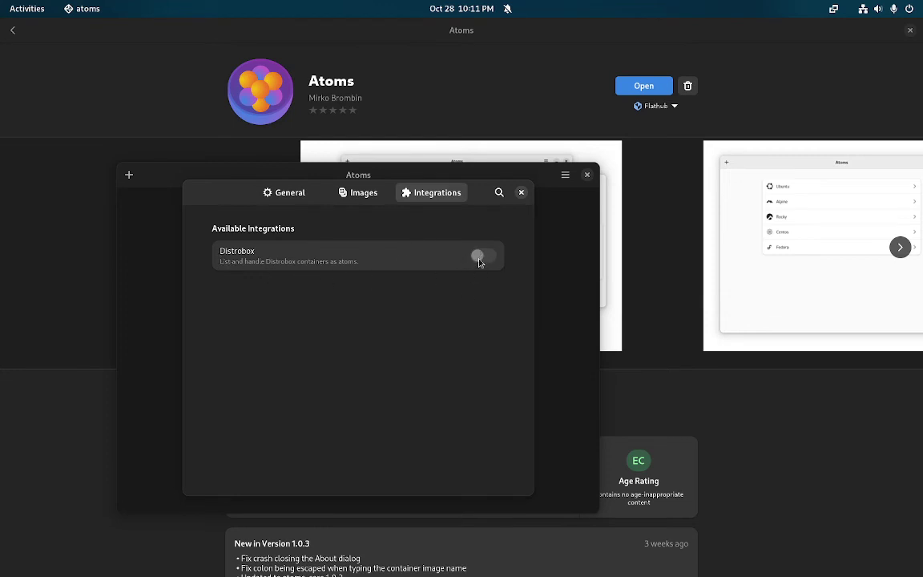
pyautogui.click(373, 197)
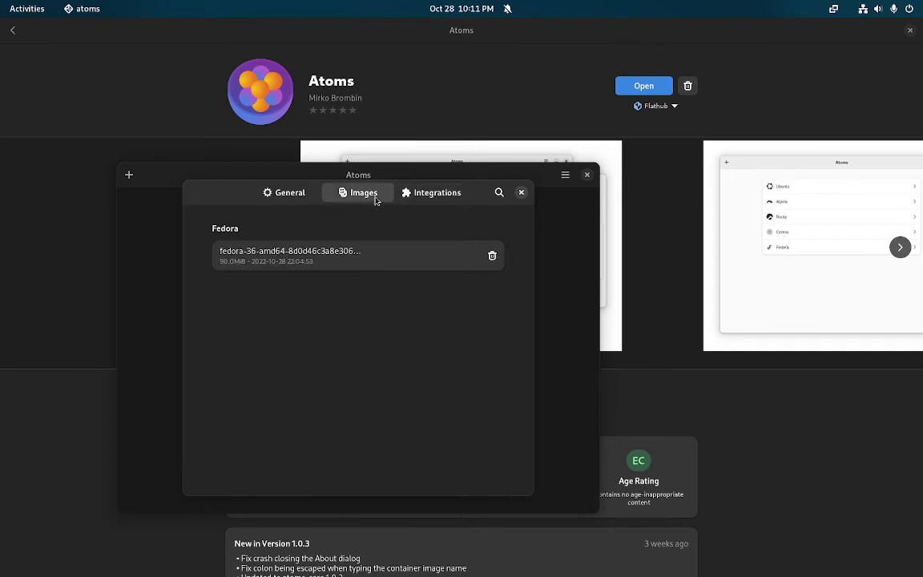
pyautogui.click(277, 194)
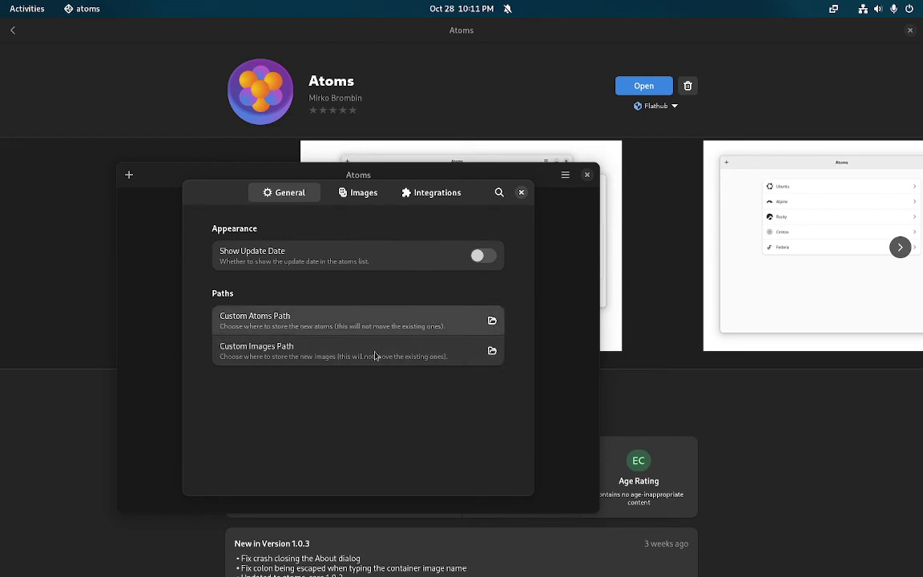
pyautogui.click(433, 193)
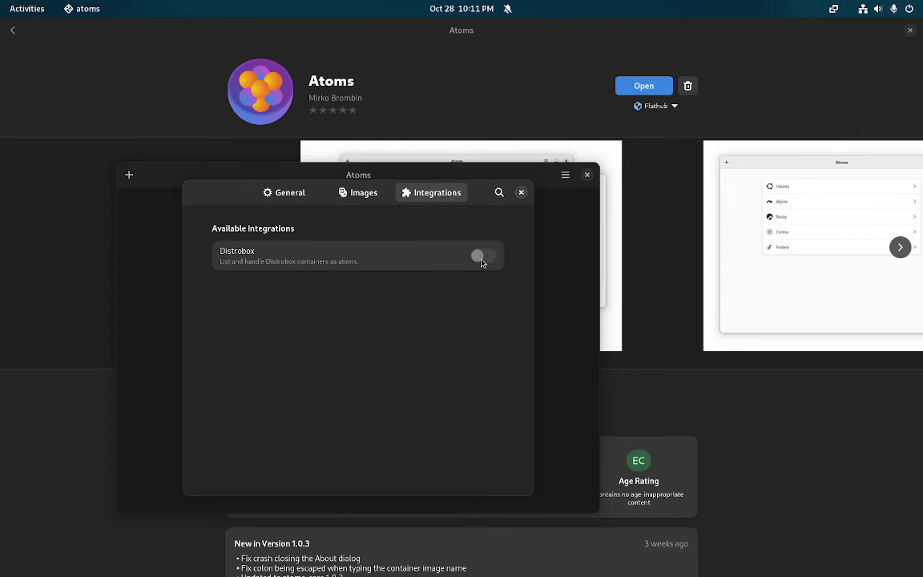
pyautogui.moveTo(474, 264)
pyautogui.click(364, 197)
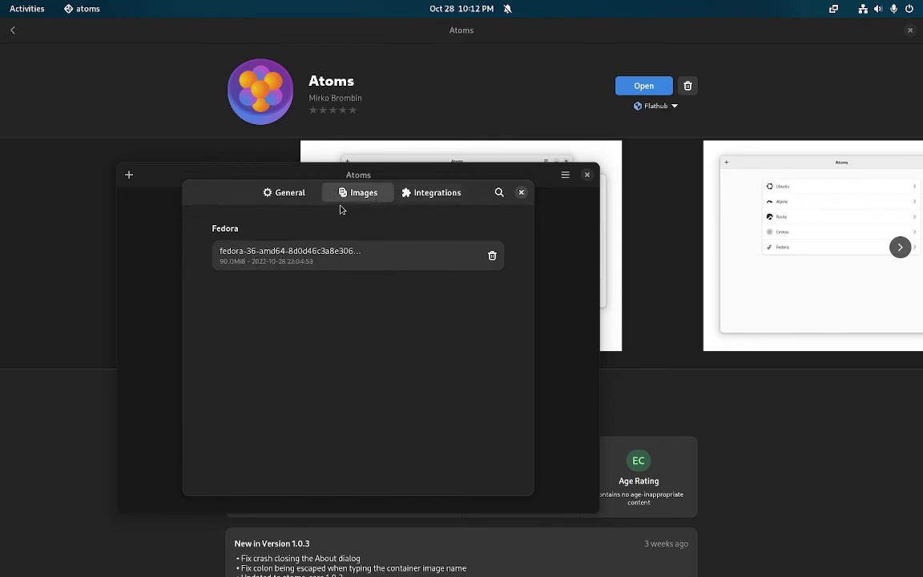
pyautogui.click(267, 199)
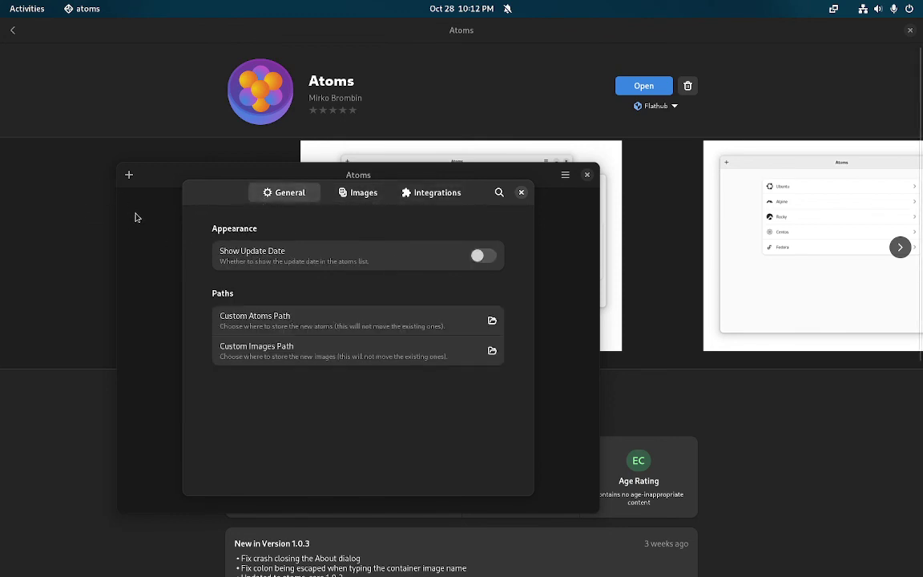
pyautogui.click(521, 192)
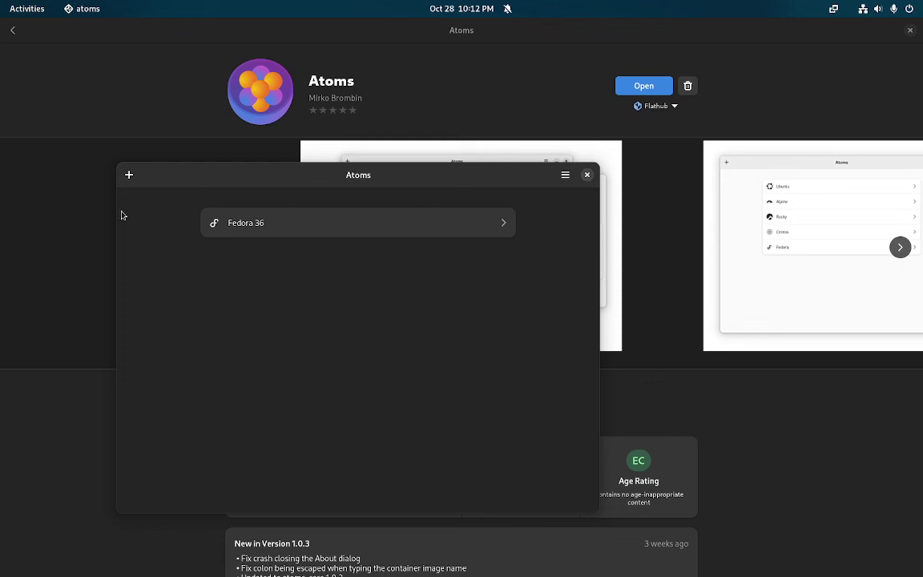
# Check the distributions offered for a new atom, try OpenSUSE as the choice, and cancel the creation
pyautogui.click(128, 174)
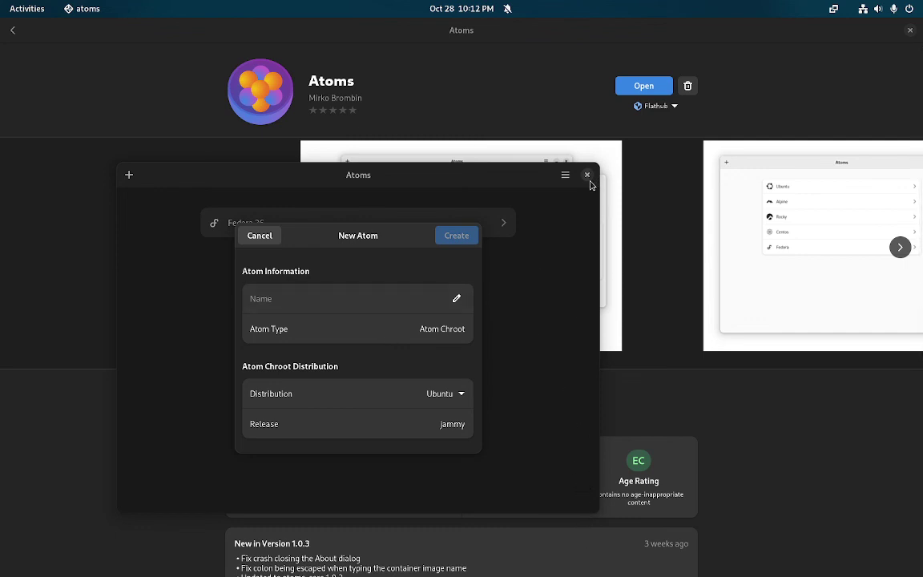
pyautogui.click(260, 235)
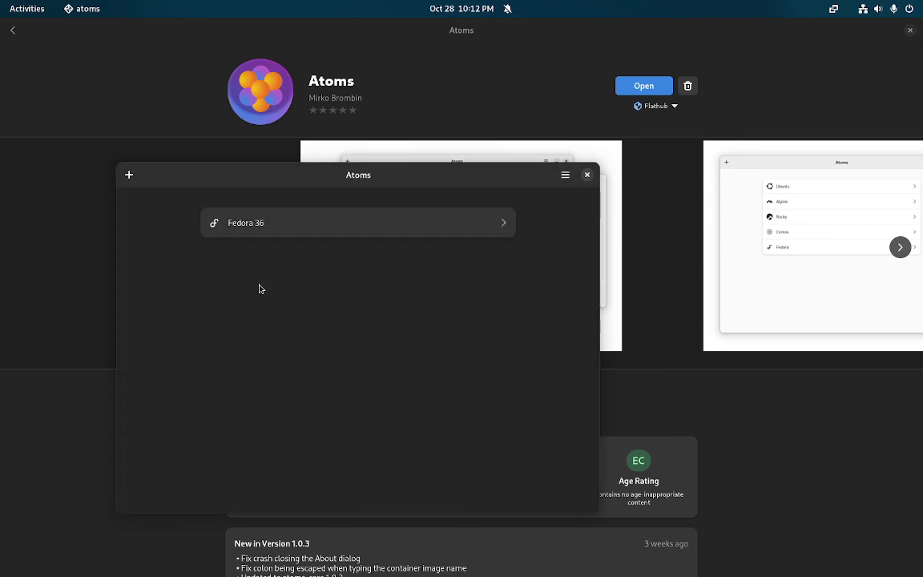
pyautogui.click(129, 175)
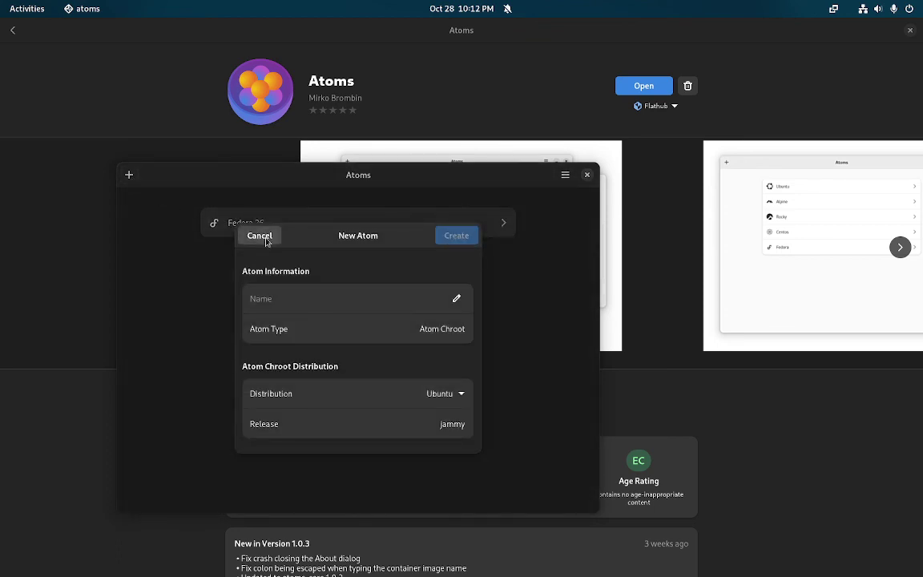
pyautogui.click(434, 395)
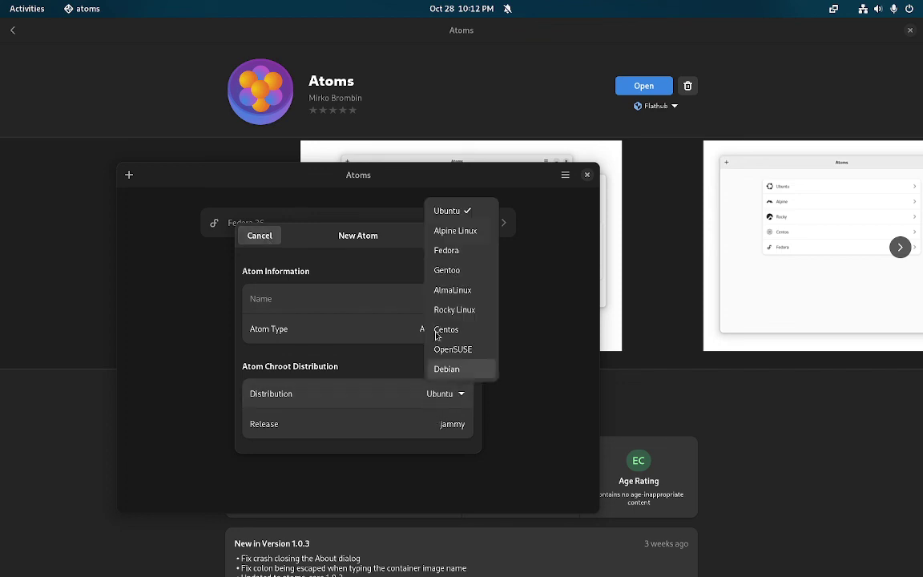
pyautogui.click(430, 355)
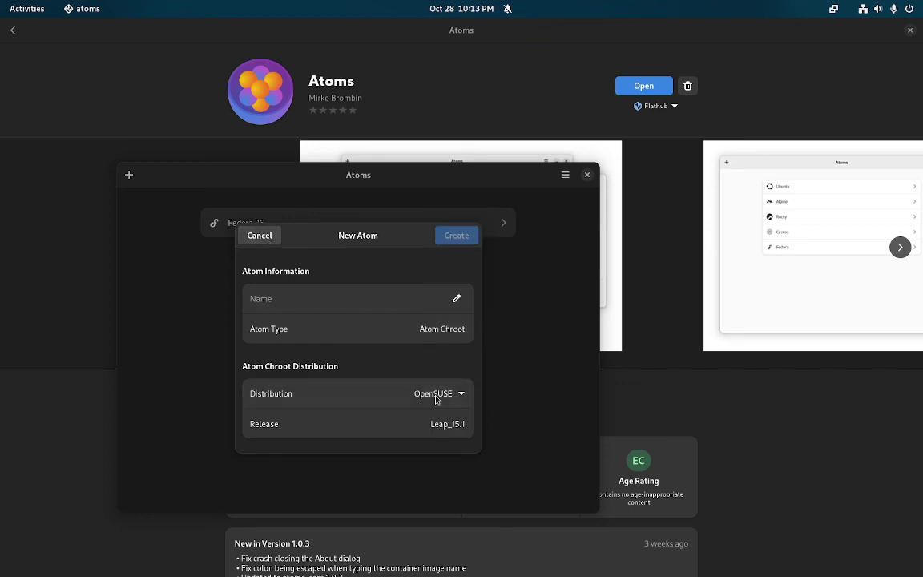
pyautogui.click(255, 238)
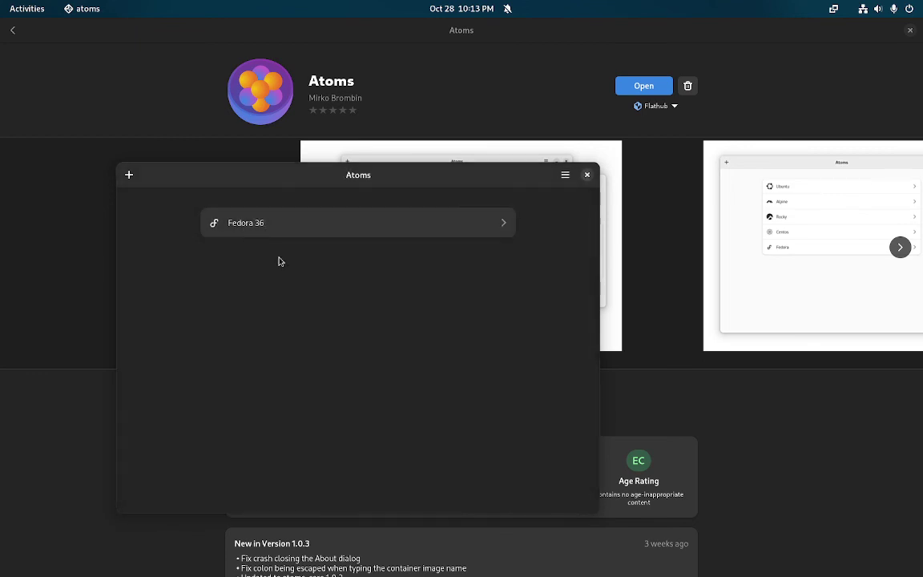
# Close Atoms, look through its page in Software, and open the page of the developer's other app, Bottles
pyautogui.click(586, 177)
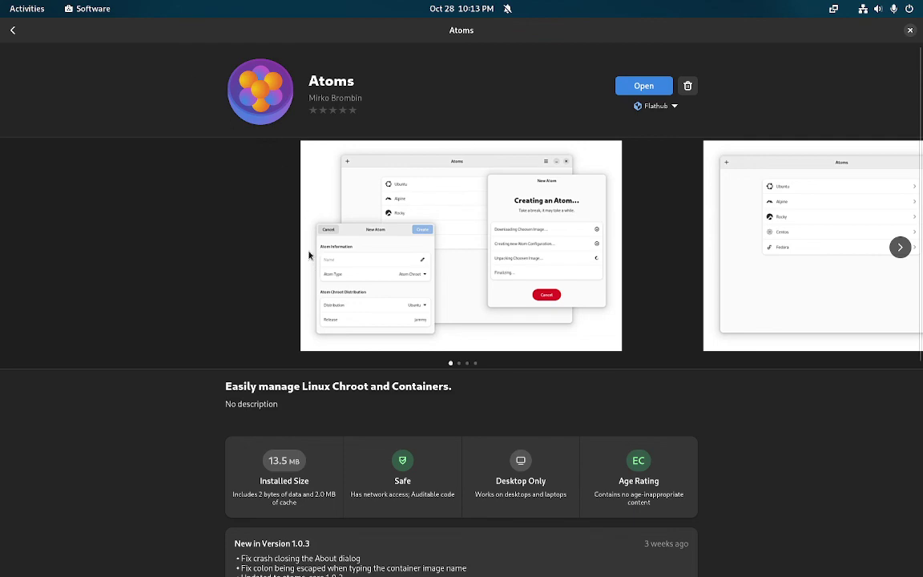
pyautogui.scroll(-2, 311, 253)
pyautogui.scroll(2, 311, 253)
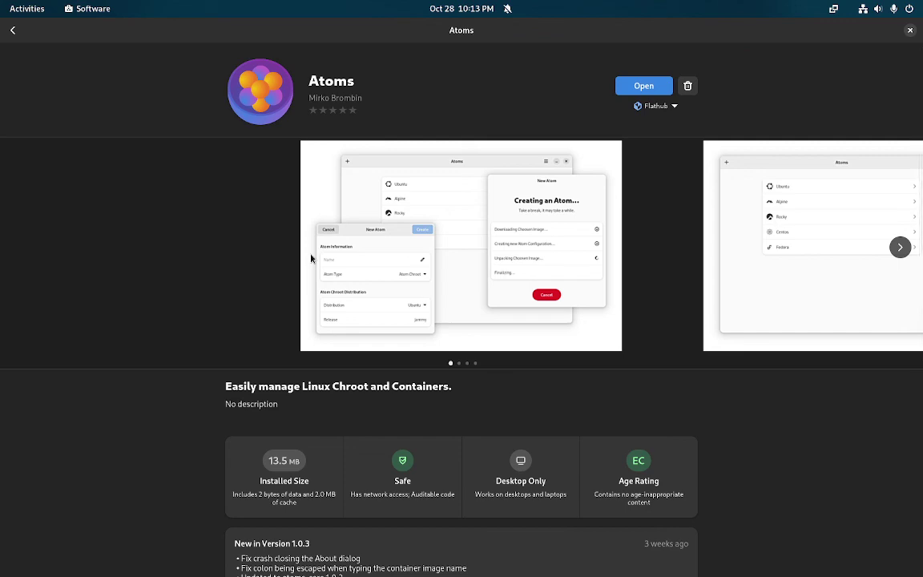
pyautogui.scroll(-5, 311, 258)
pyautogui.scroll(-3, 302, 237)
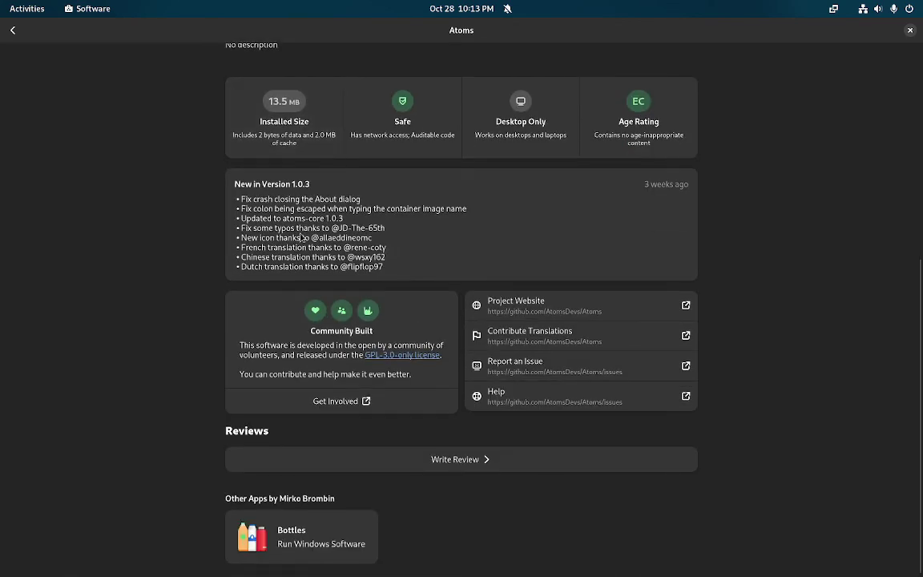
pyautogui.click(311, 537)
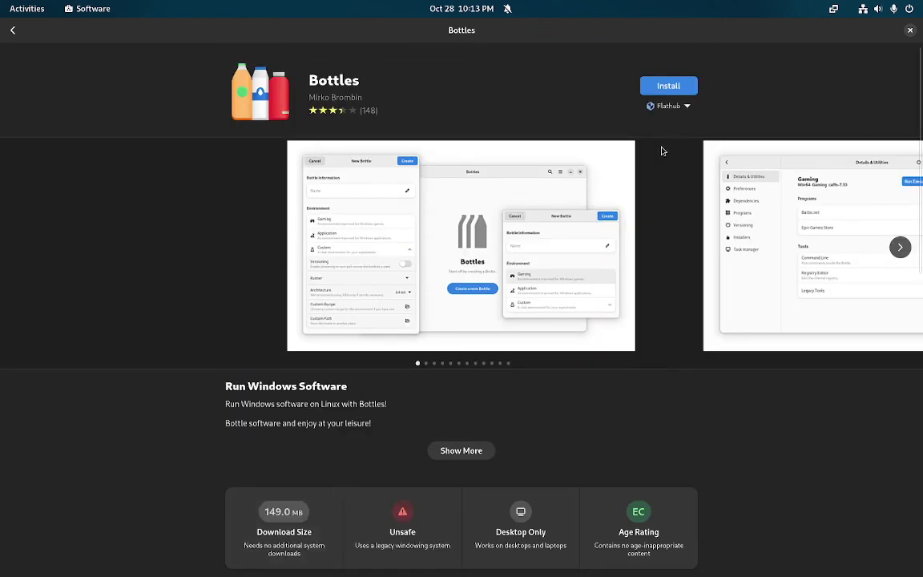